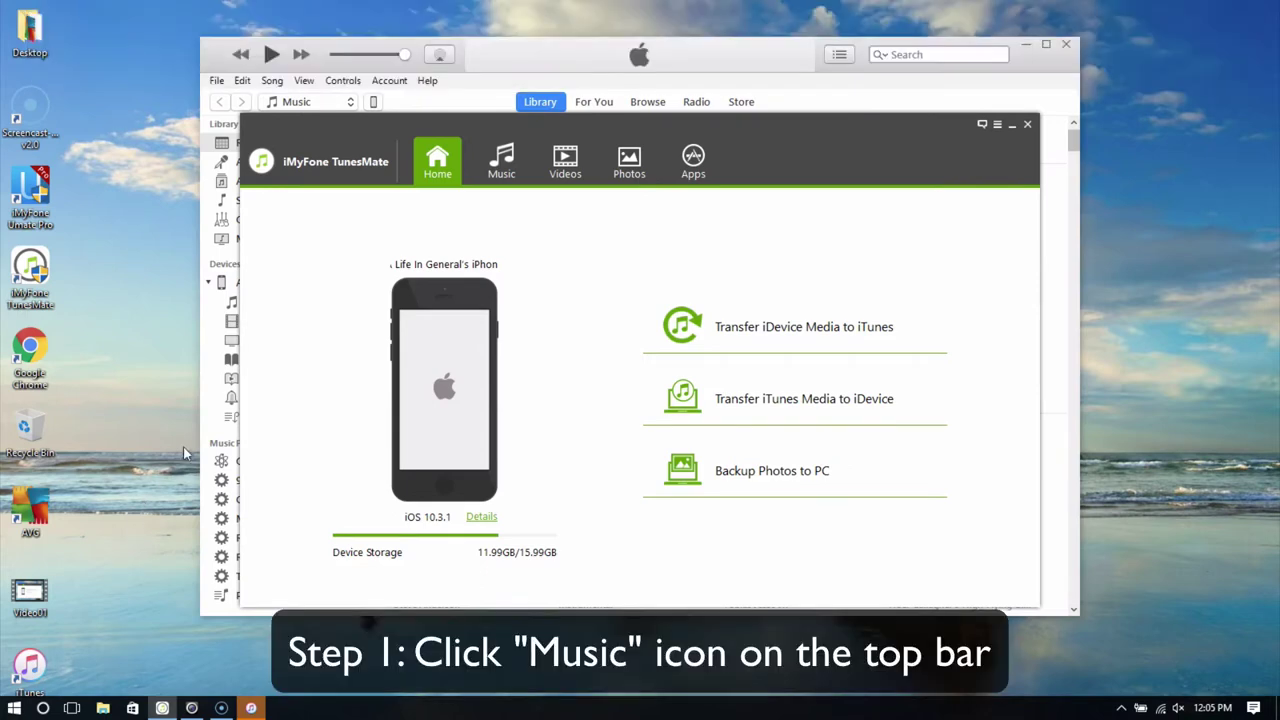
Tick the songs Jacqueline and Night of the Iguana in the iPhone's music list
click(512, 168)
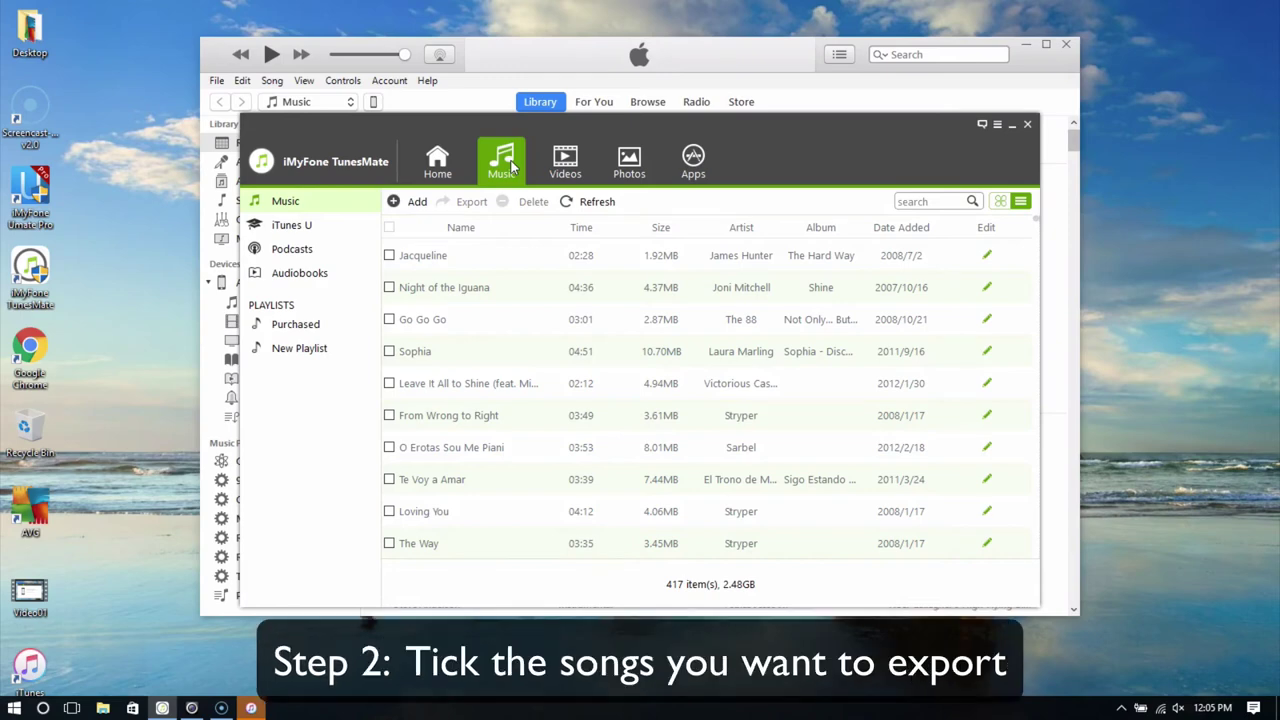
click(389, 255)
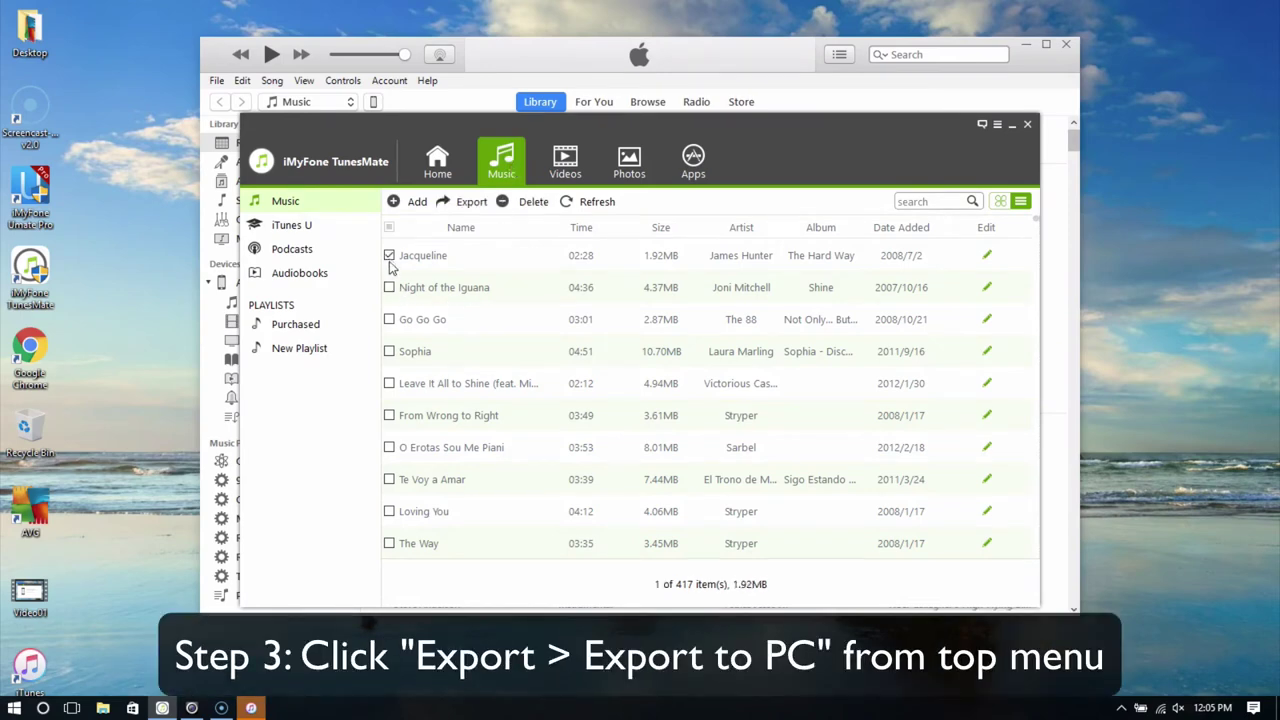
click(389, 287)
Export the two ticked songs to the PC's Music > iMyFone Music folder
click(468, 201)
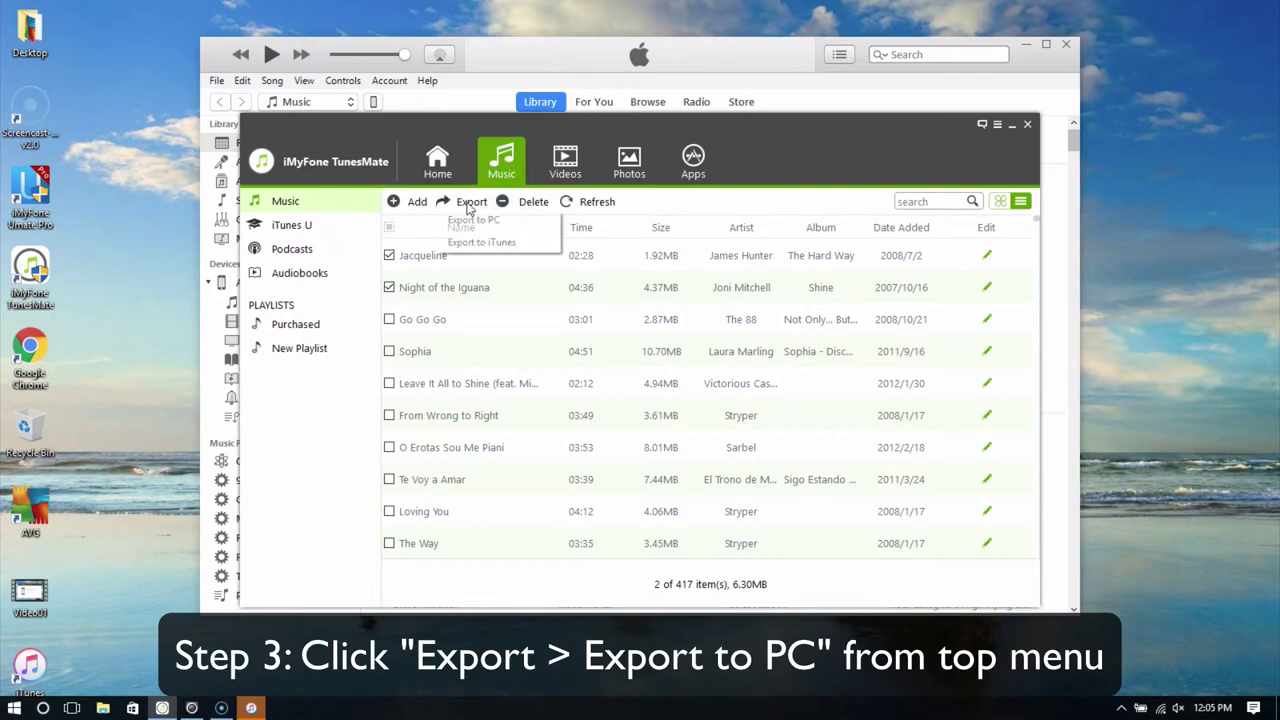
click(466, 221)
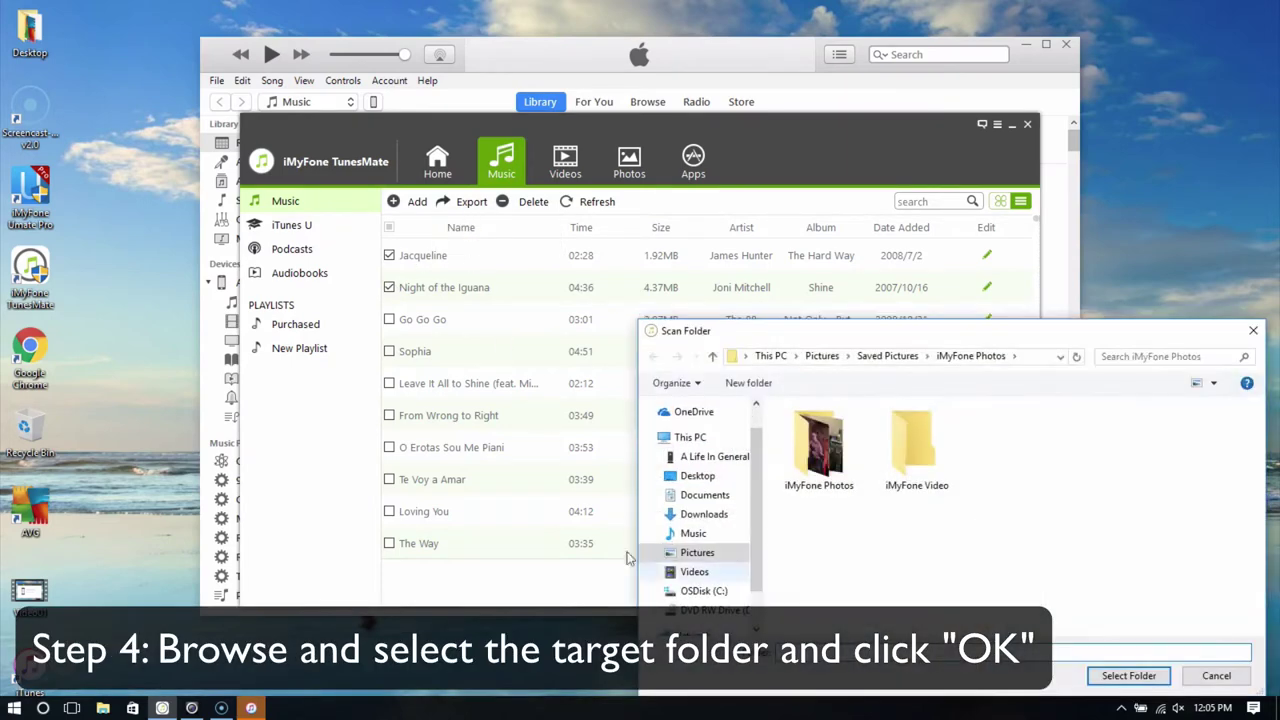
click(706, 537)
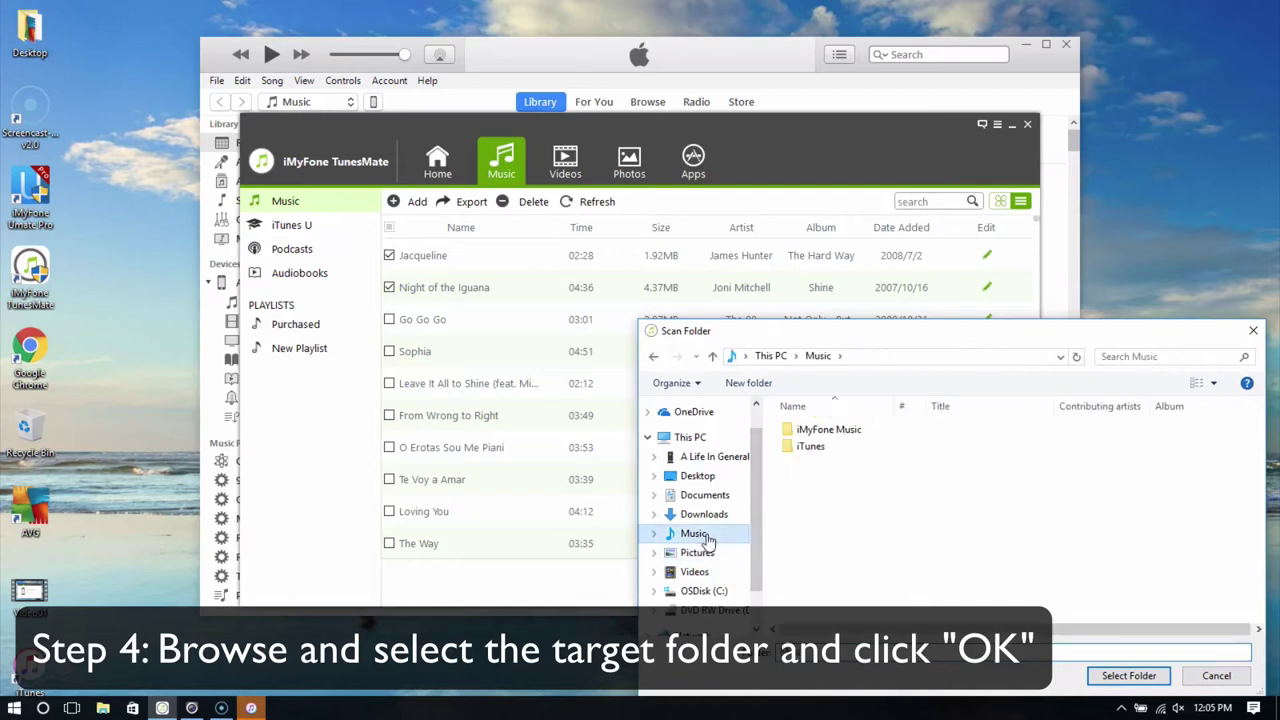
double_click(817, 432)
double_click(817, 432)
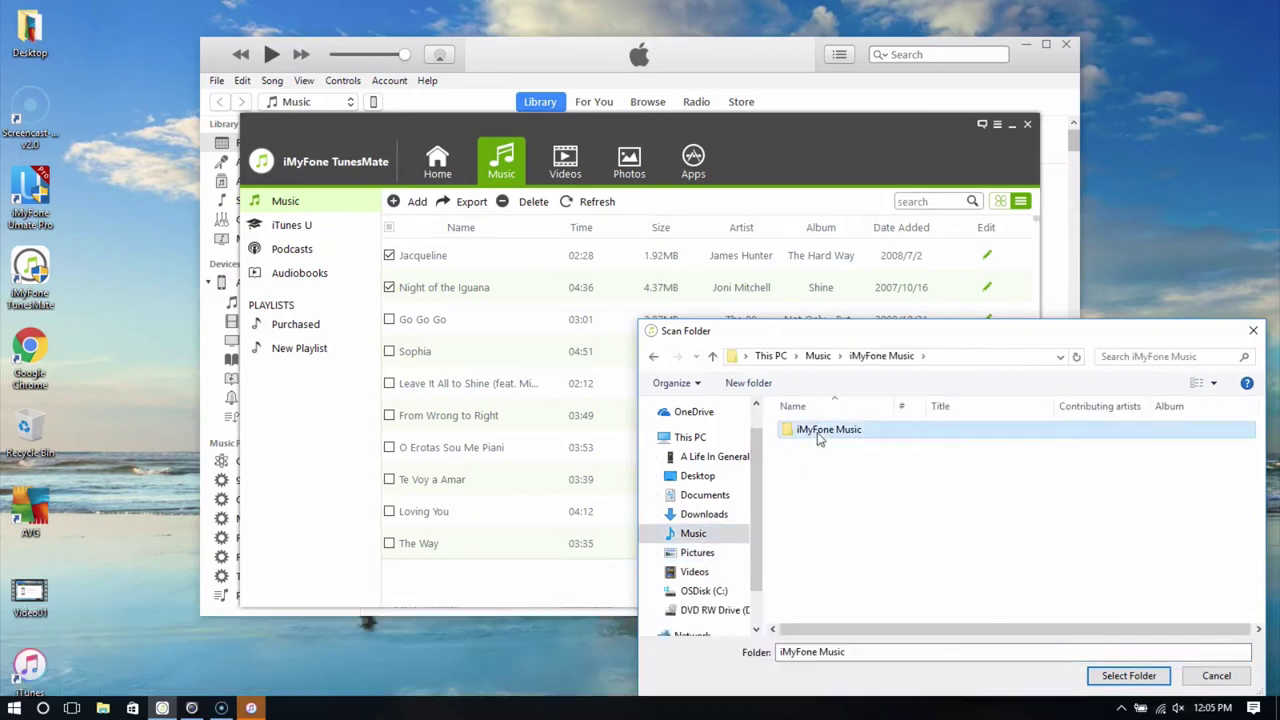
click(1128, 675)
click(735, 411)
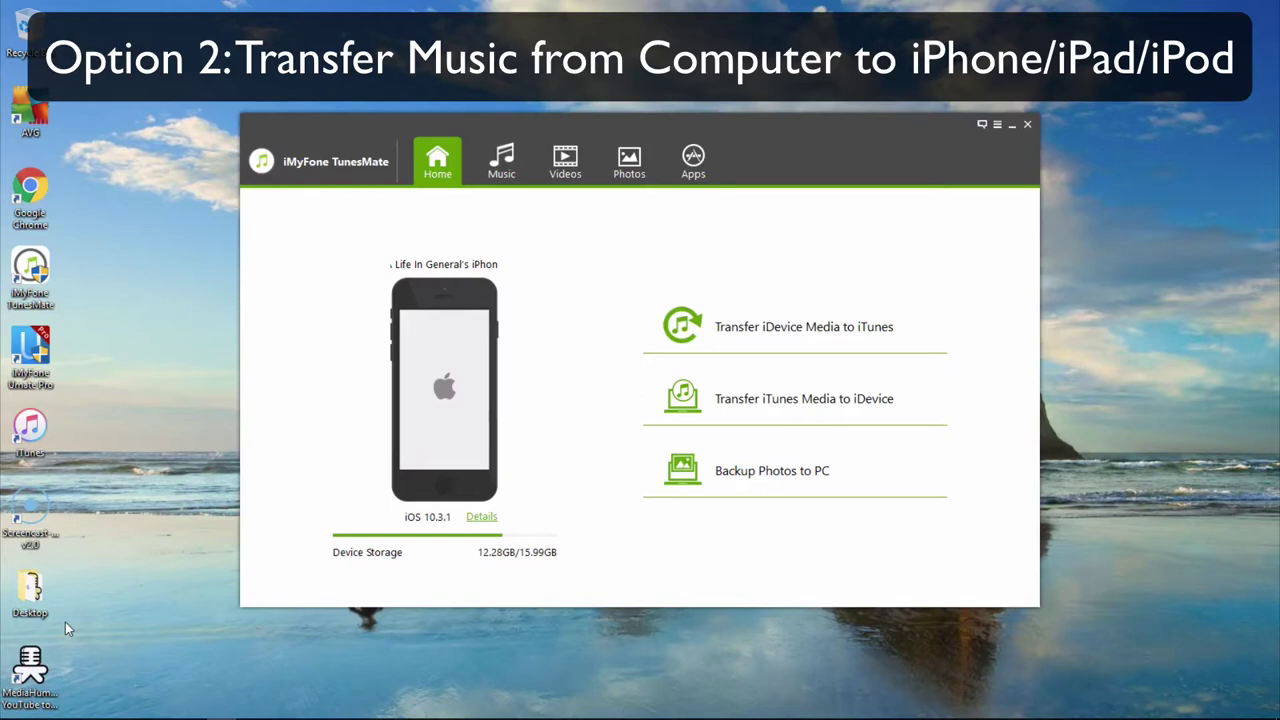
Add song files from This PC > Music > iTunes > iTunes Media > Music > A Great Big World
click(501, 160)
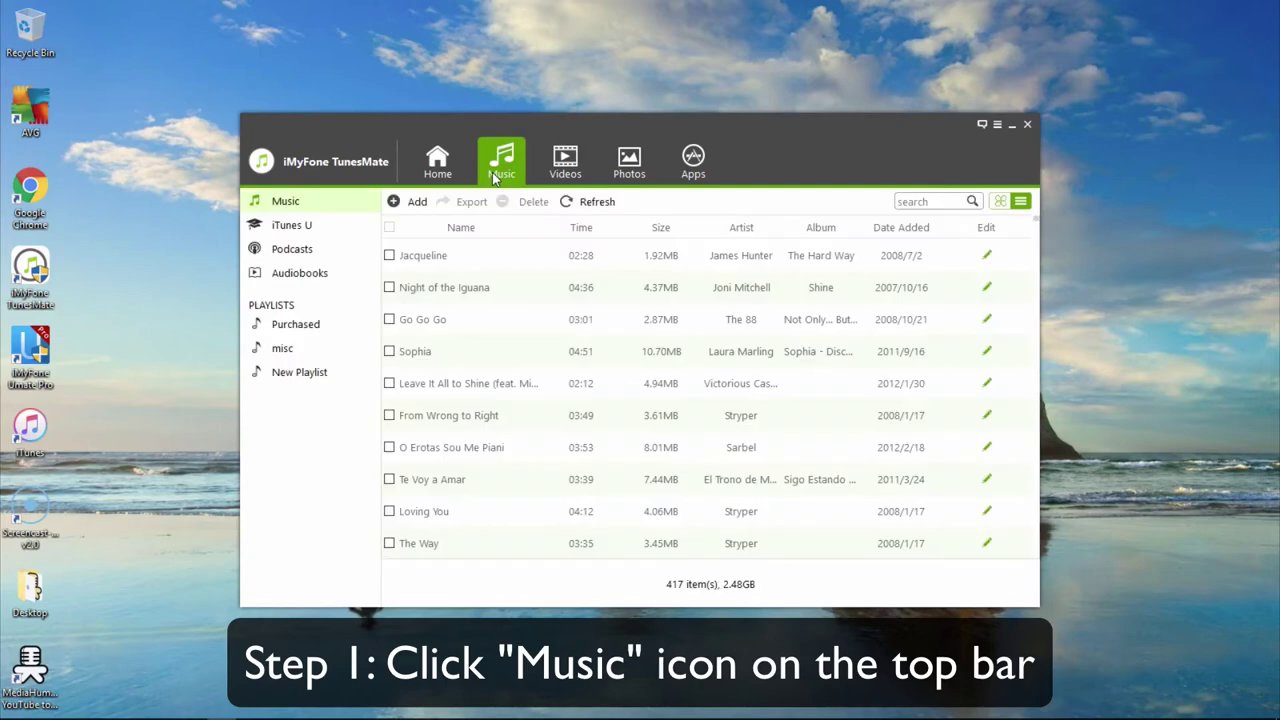
click(416, 203)
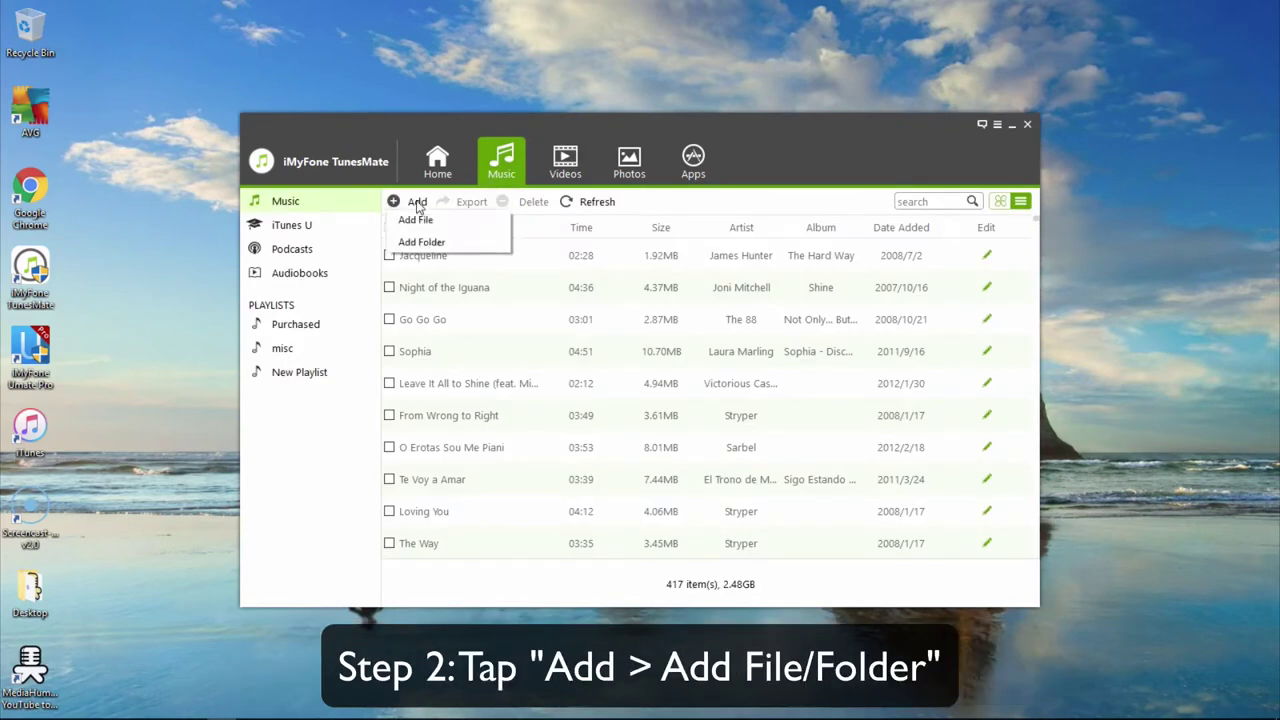
click(414, 222)
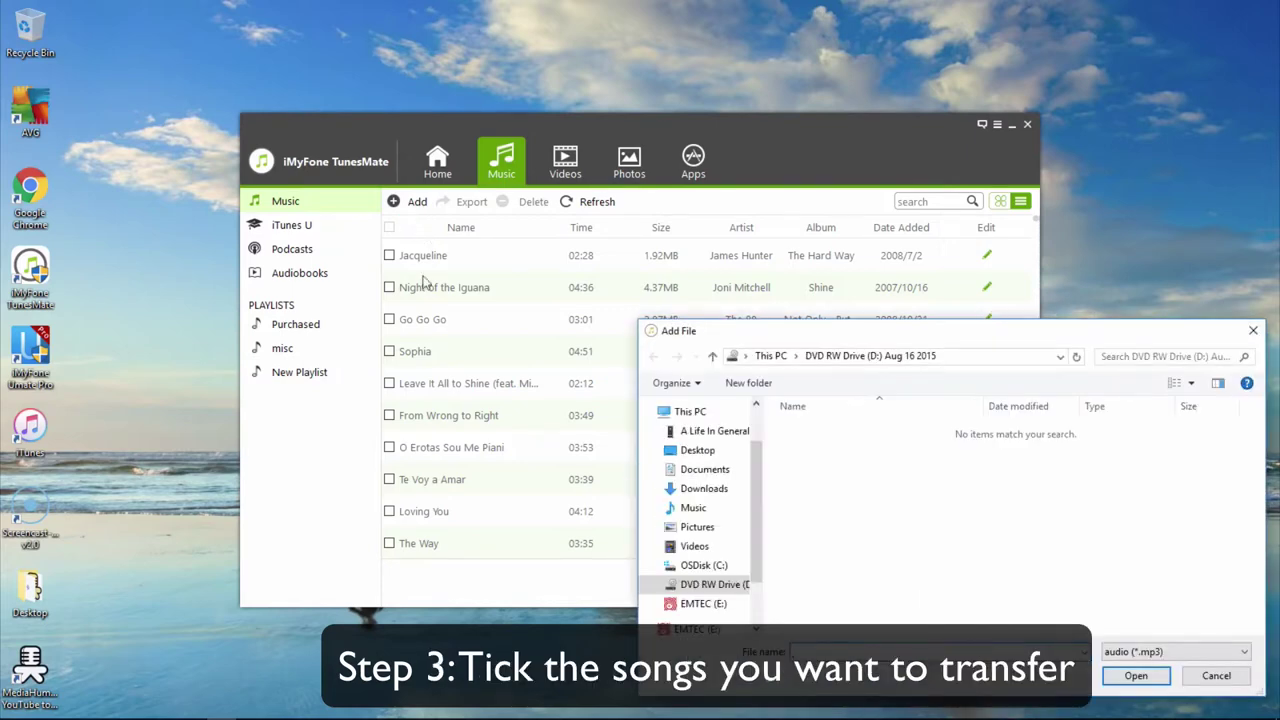
click(693, 507)
double_click(810, 465)
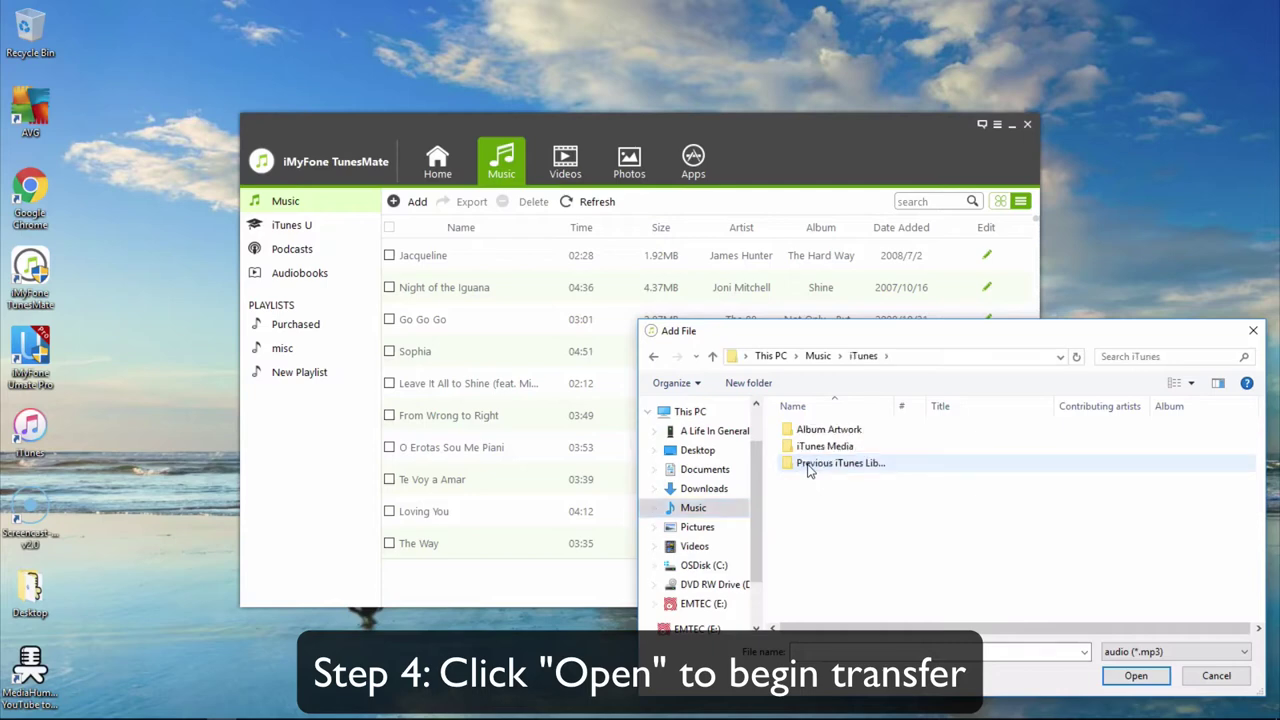
double_click(810, 465)
double_click(810, 465)
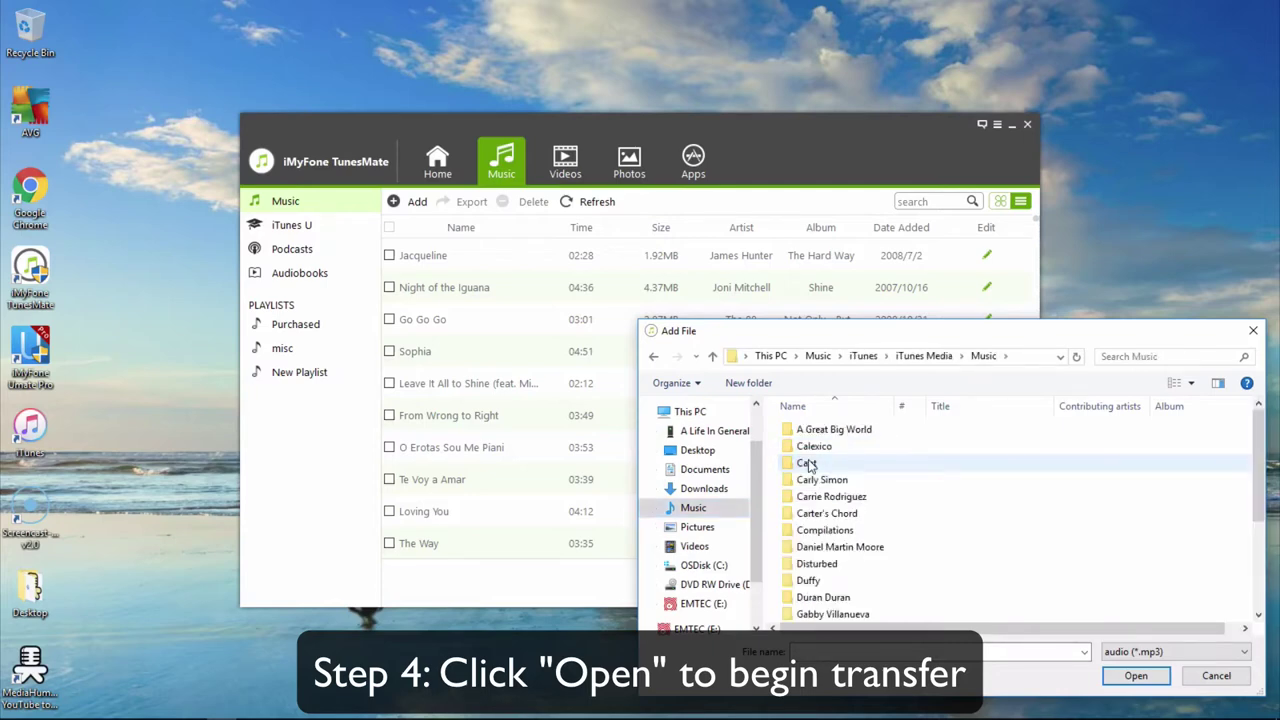
double_click(810, 429)
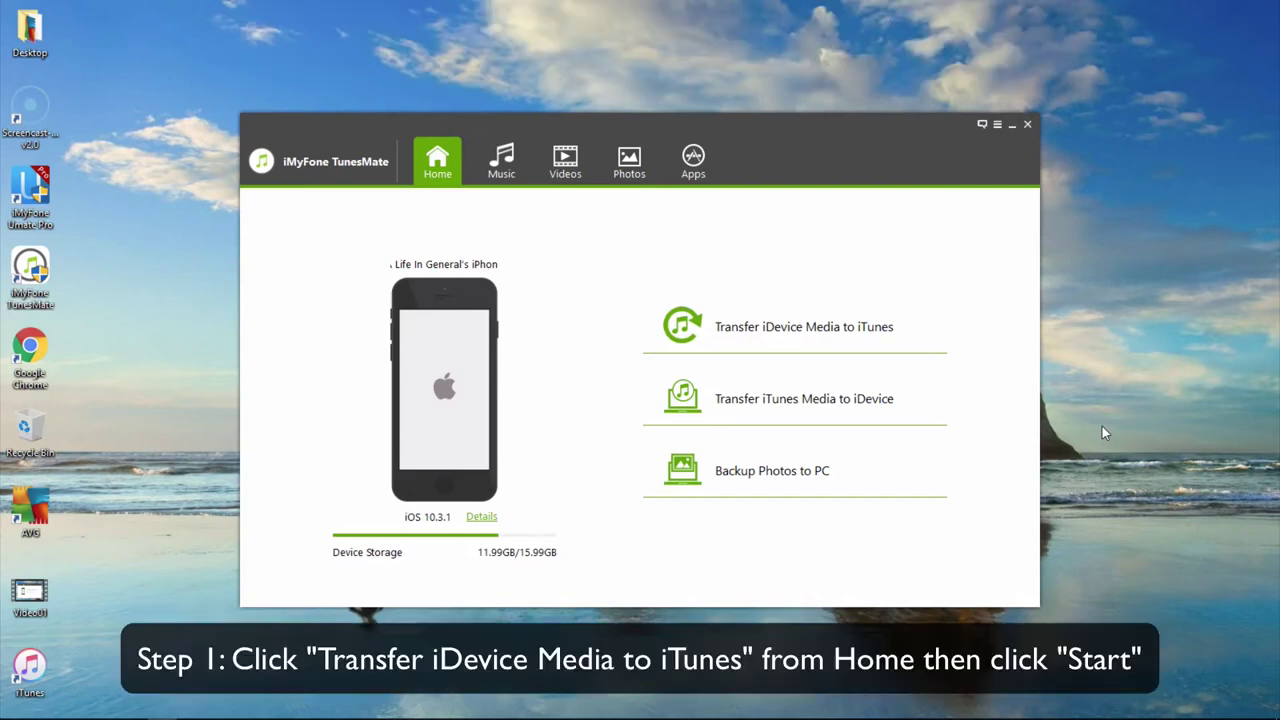
Copy the iPhone's 413 songs (2.46GB) to iTunes, excluding Movies, TV Shows and Music Videos
click(830, 330)
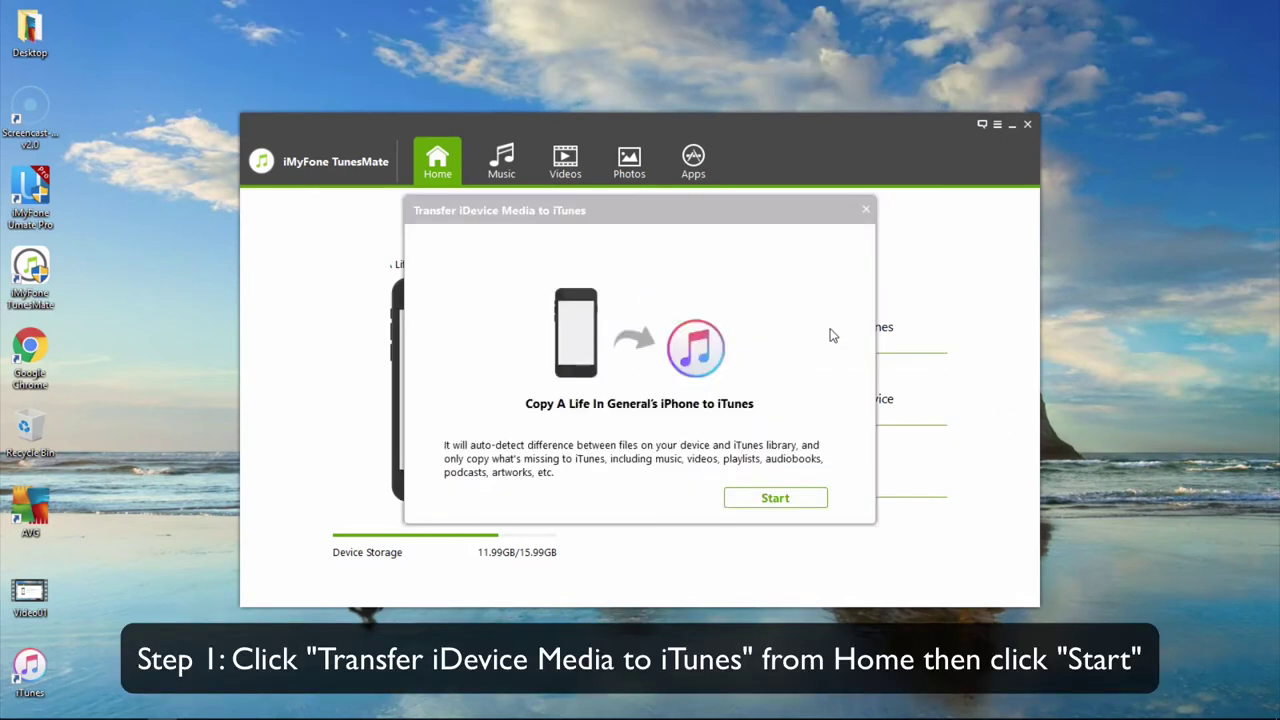
click(806, 500)
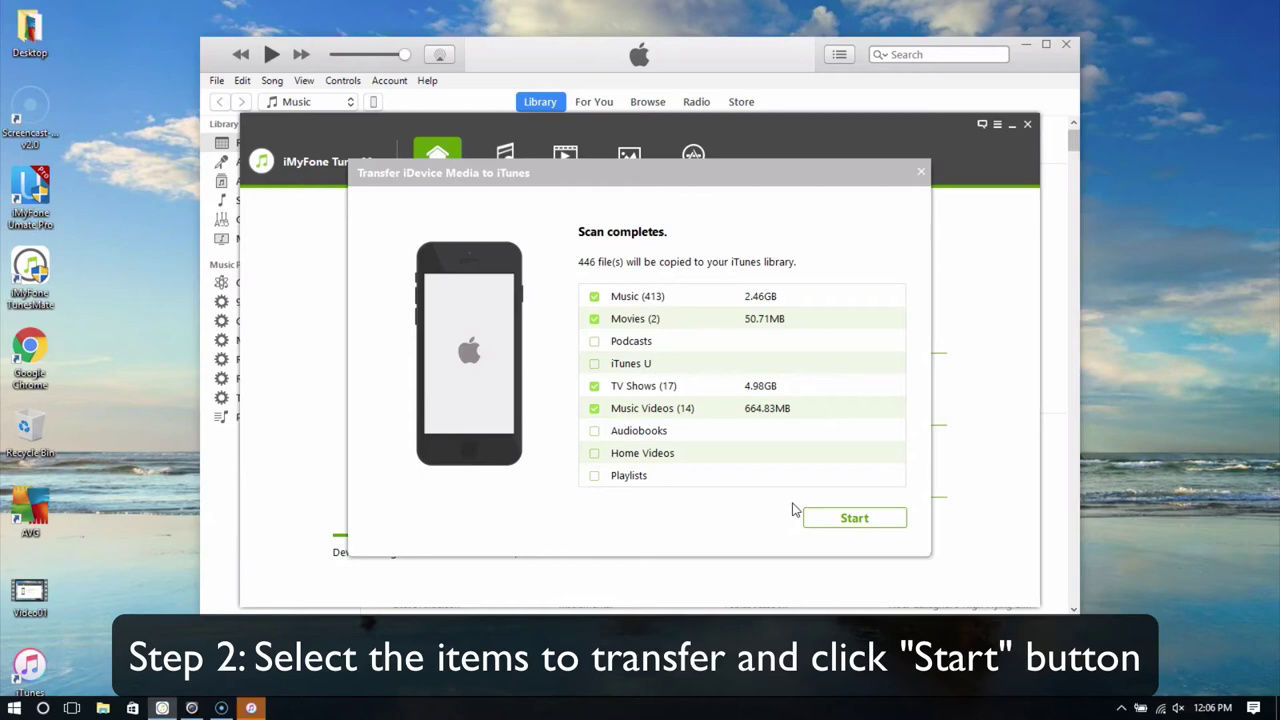
click(595, 319)
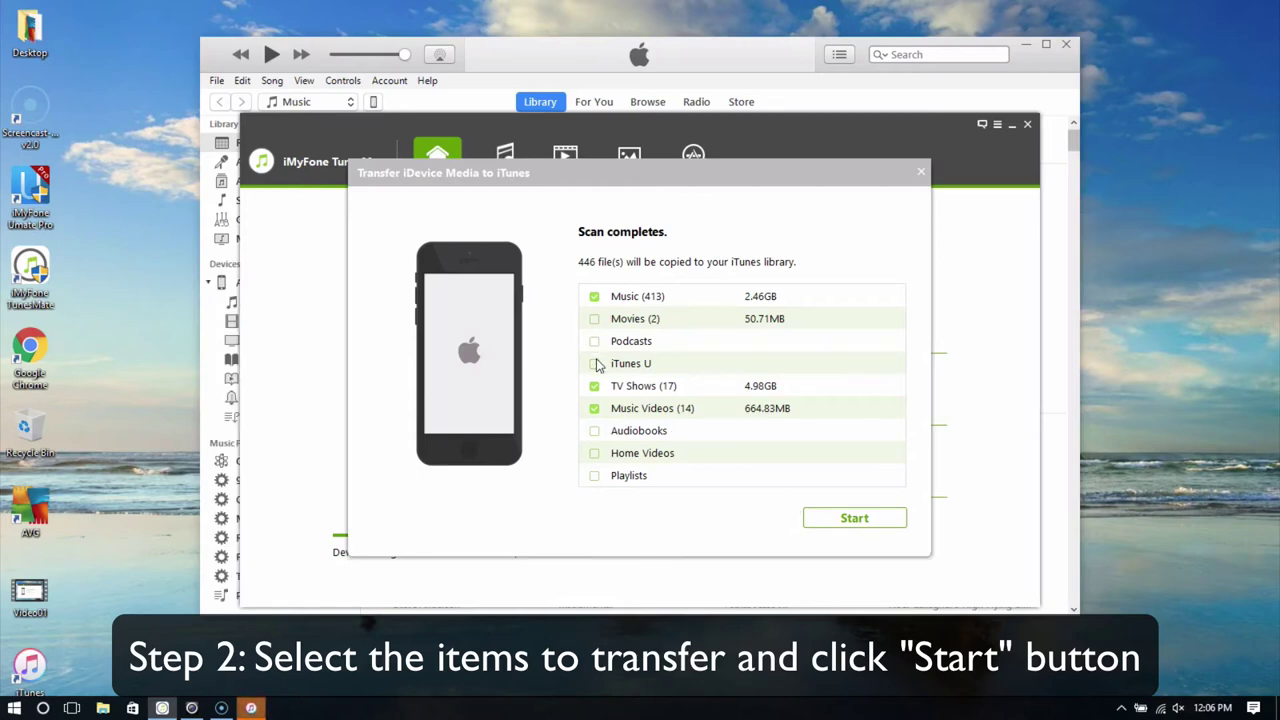
click(595, 386)
click(595, 409)
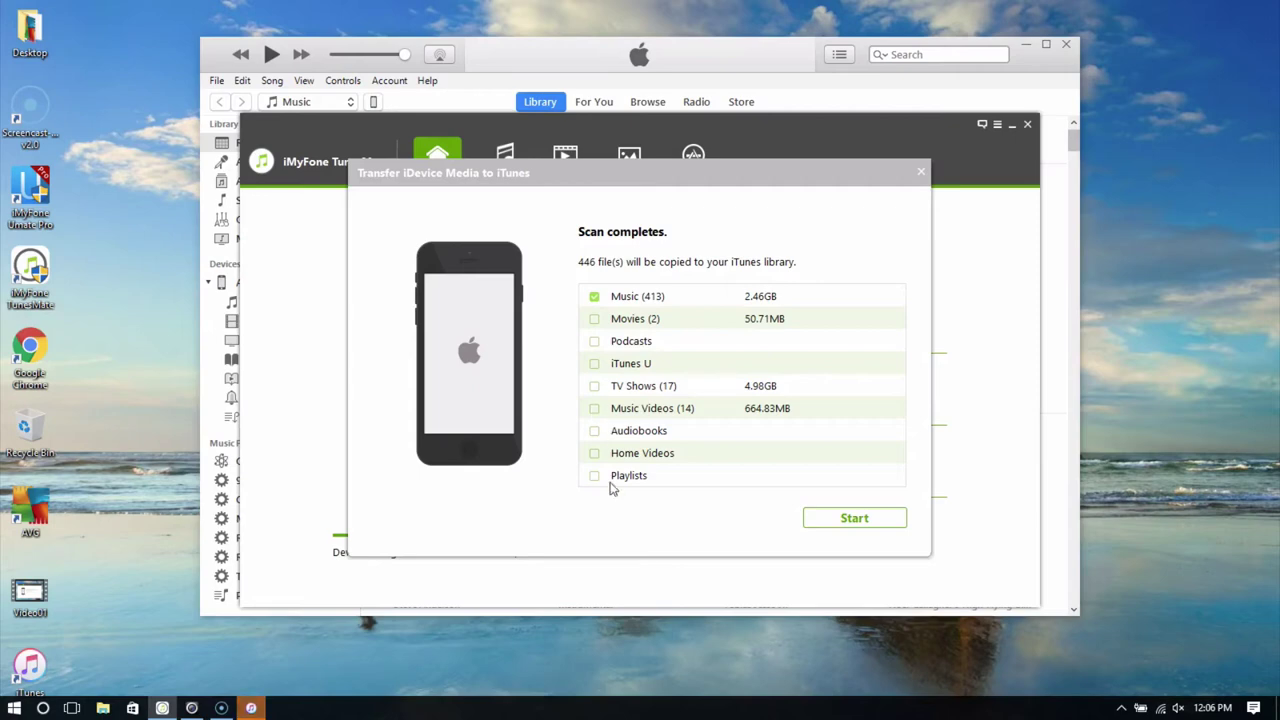
click(855, 519)
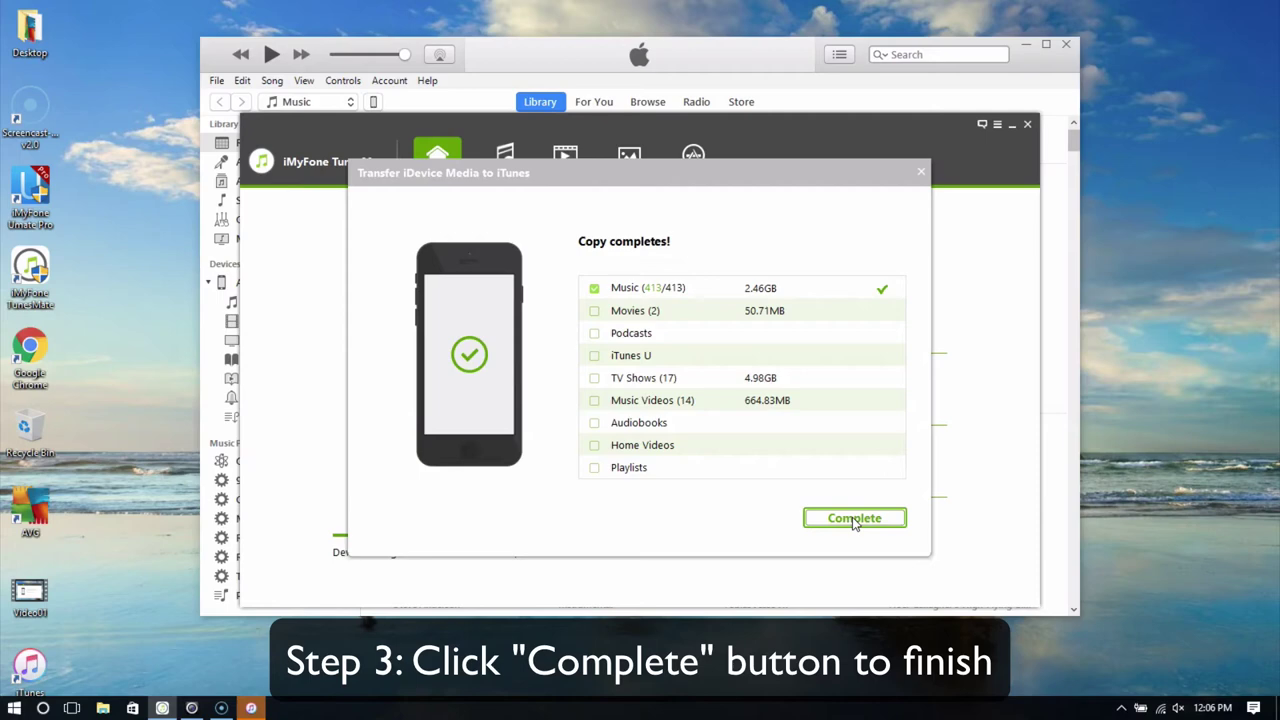
click(855, 518)
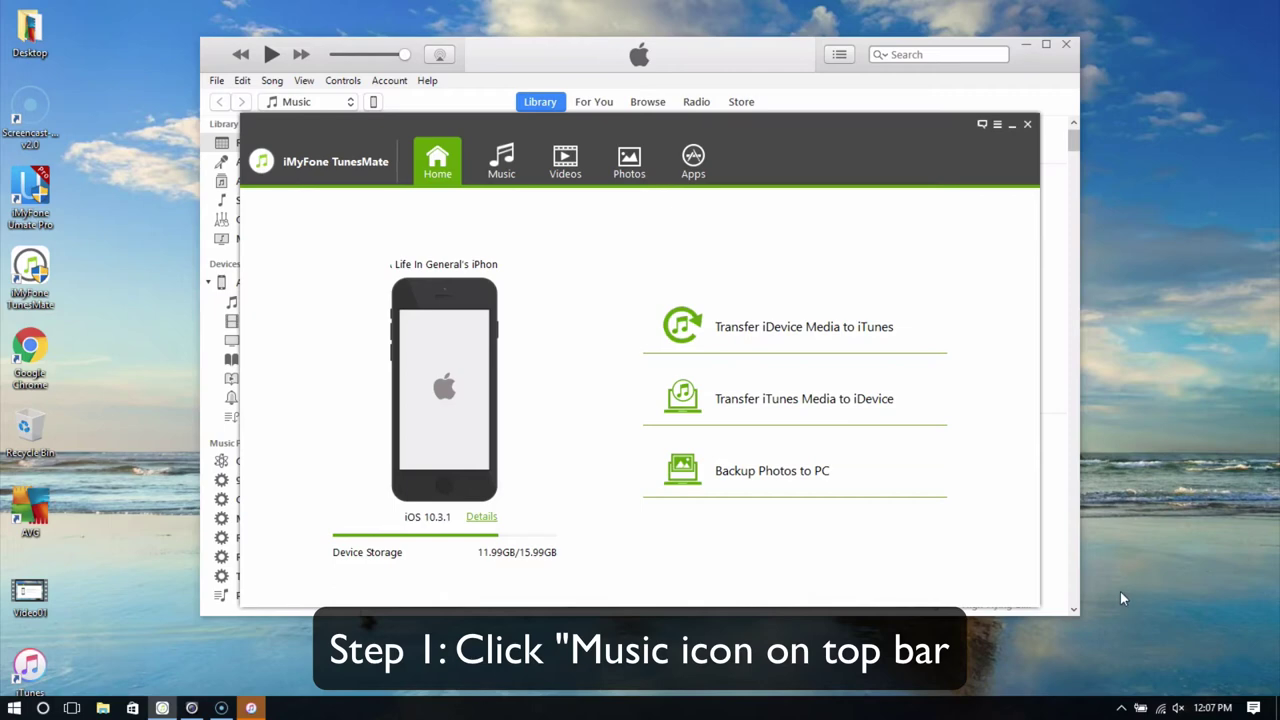
Export Jacqueline and Night of the Iguana to iTunes, then return to Home
click(505, 158)
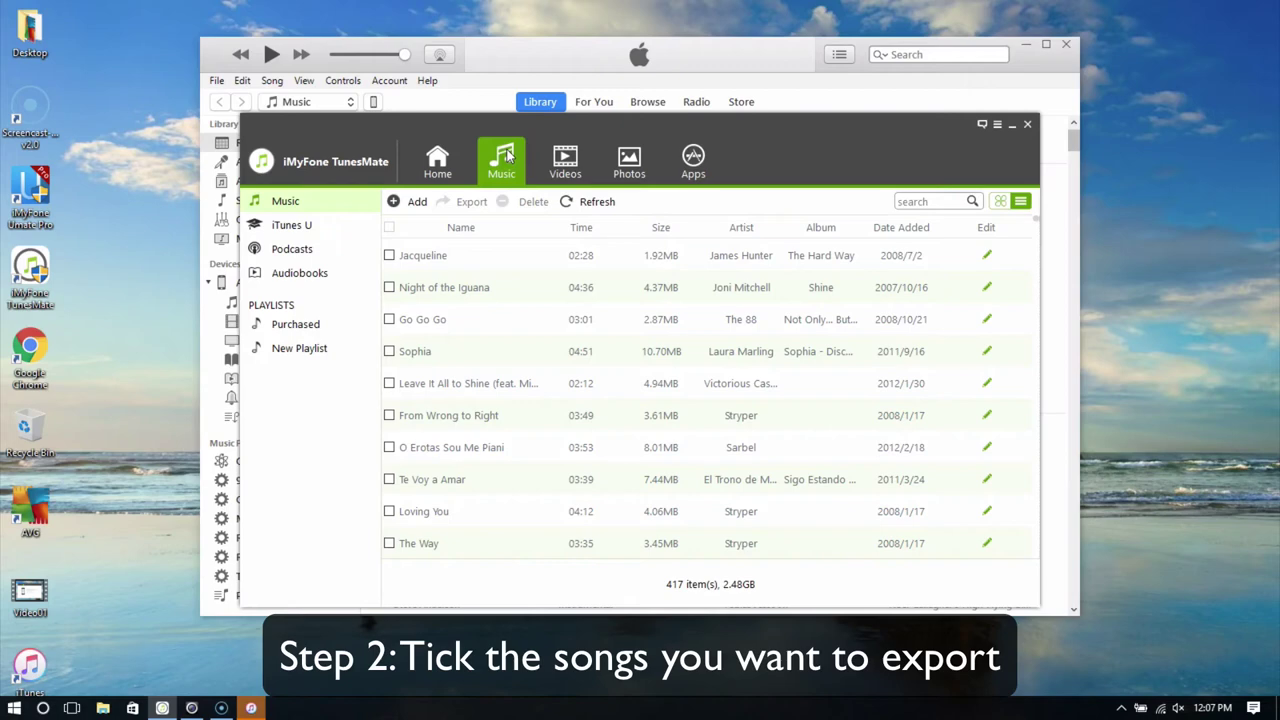
click(390, 256)
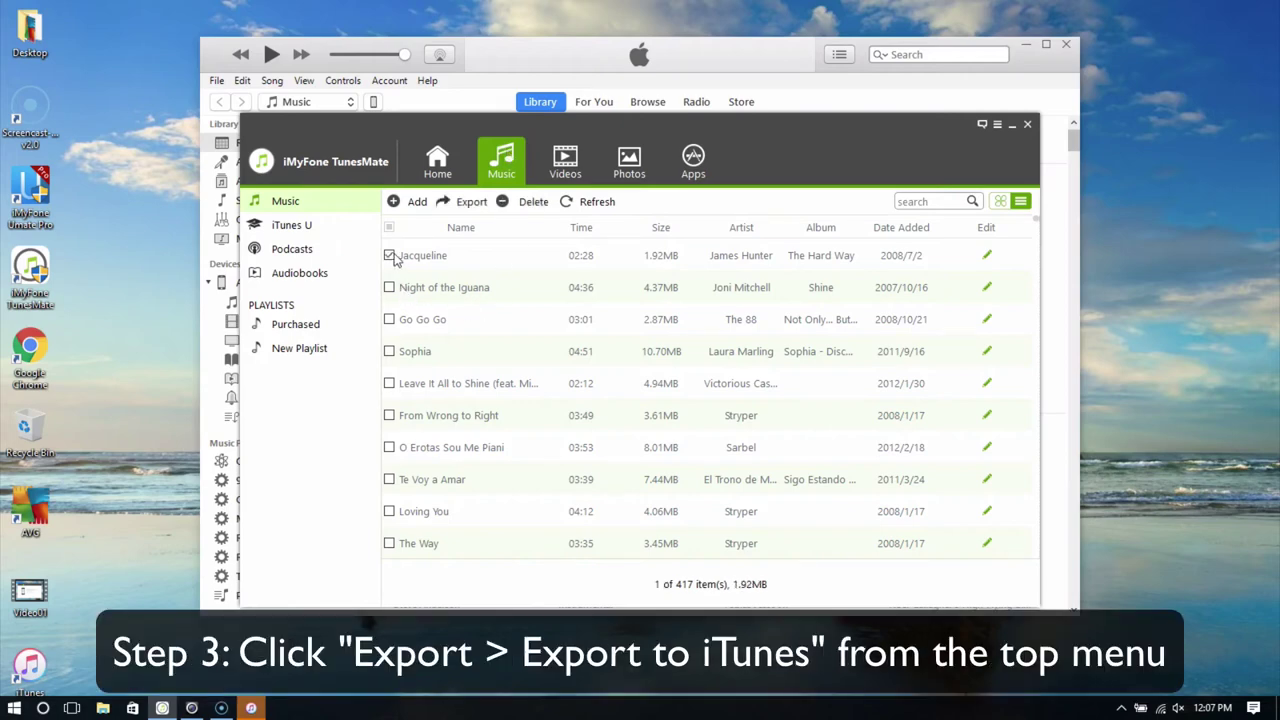
click(389, 288)
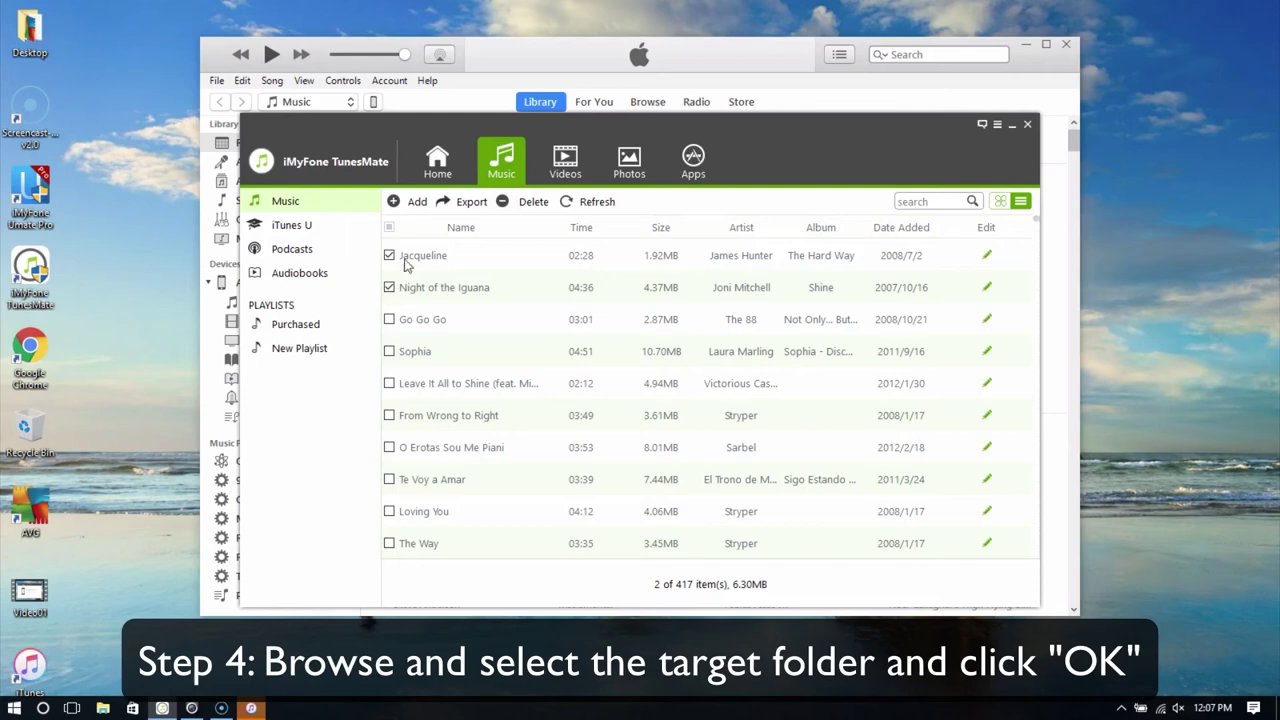
click(470, 201)
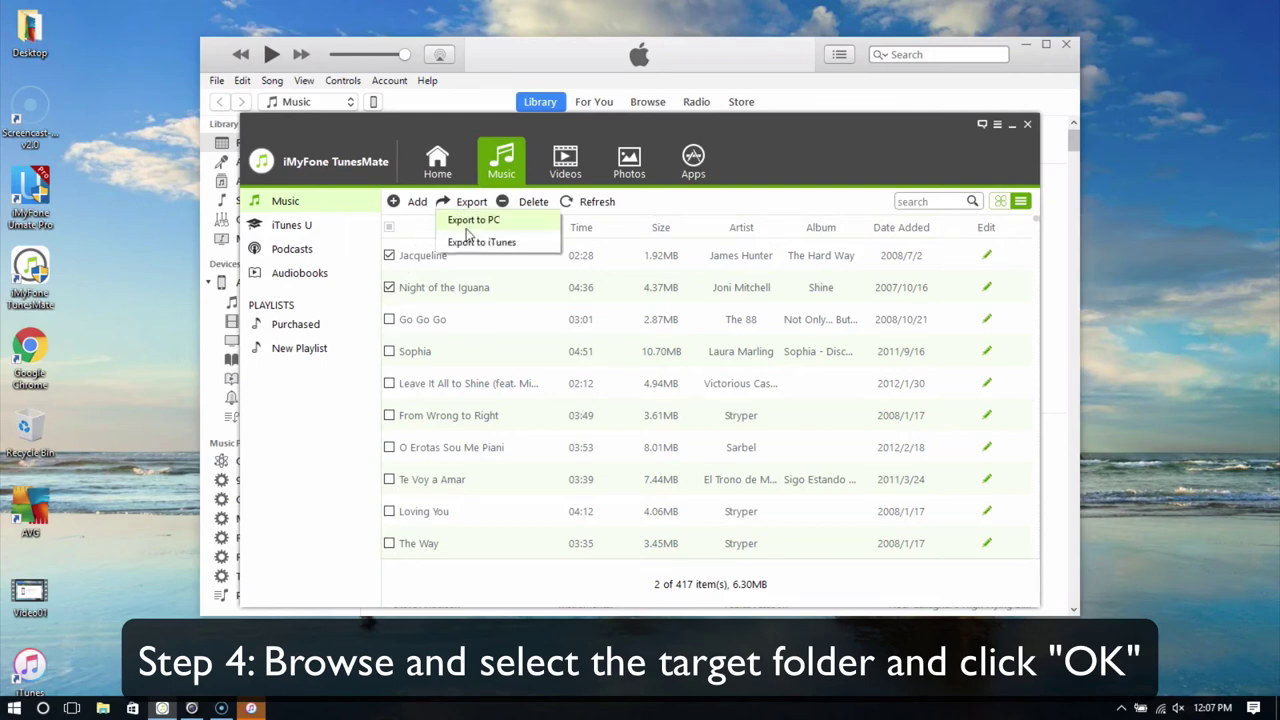
click(468, 242)
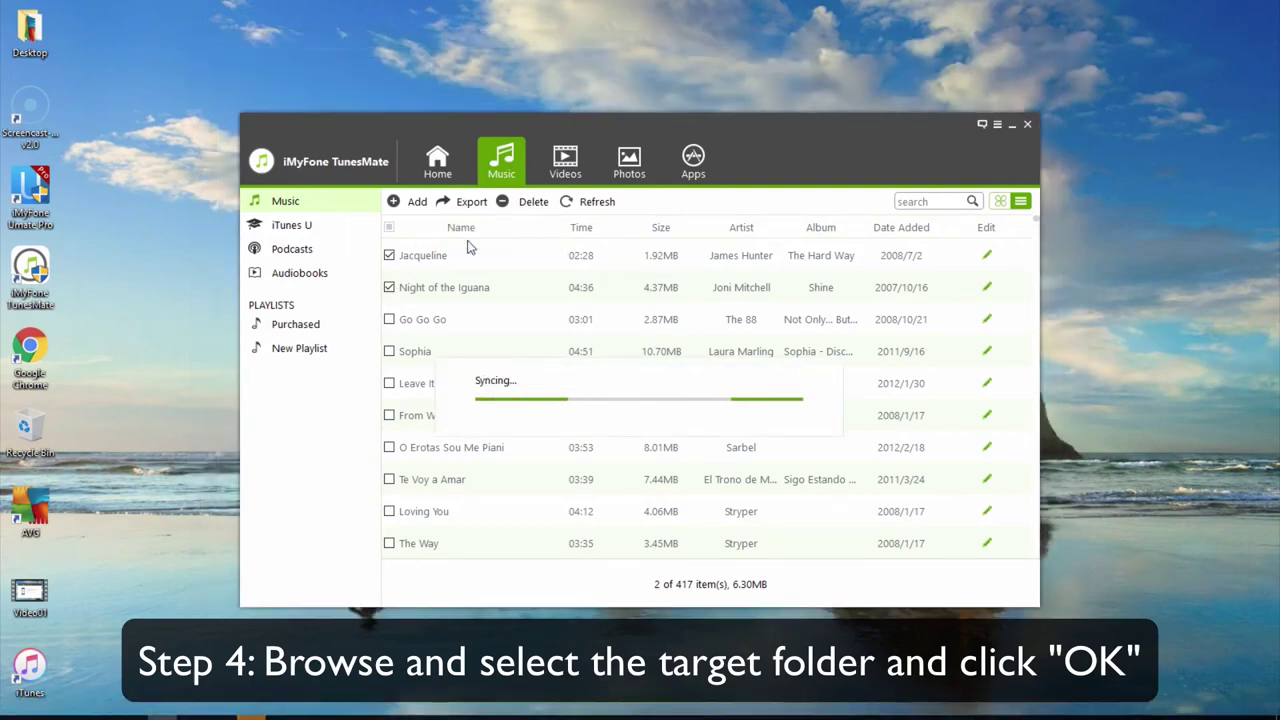
click(793, 420)
click(440, 163)
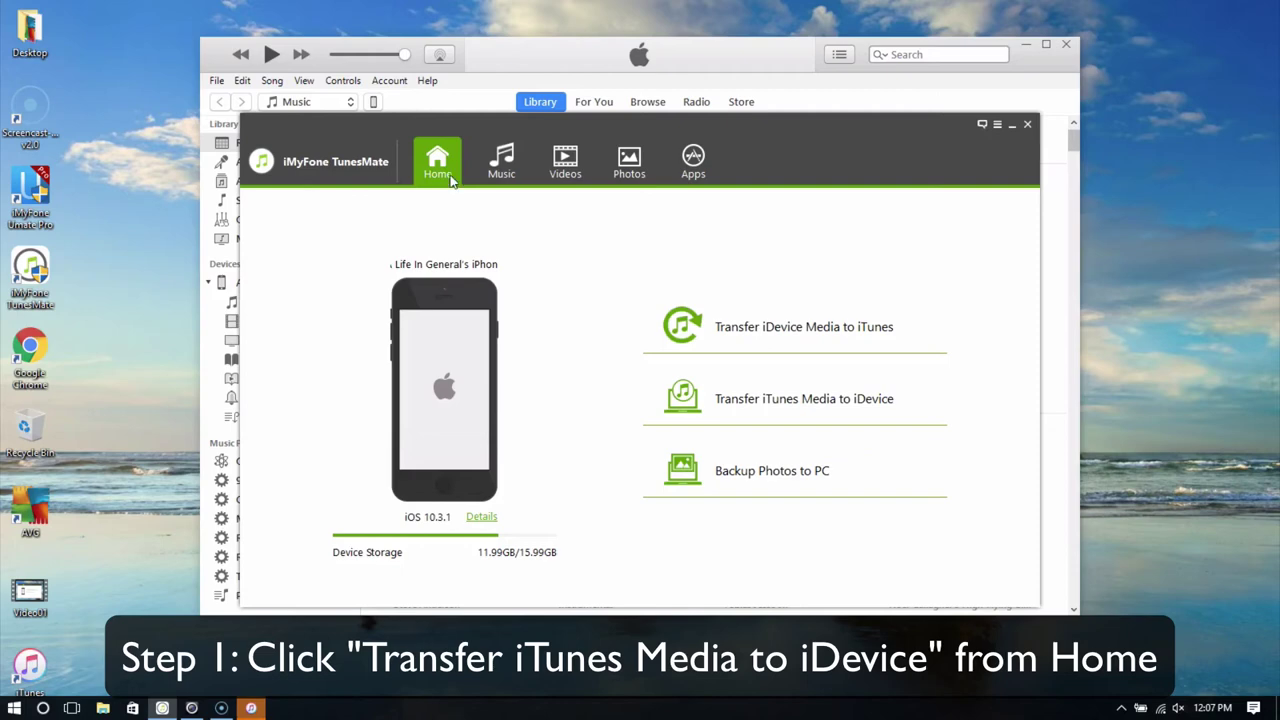
Transfer only Music (39 items, 440.89MB) from iTunes to the iPhone, not the Entire Library
click(817, 410)
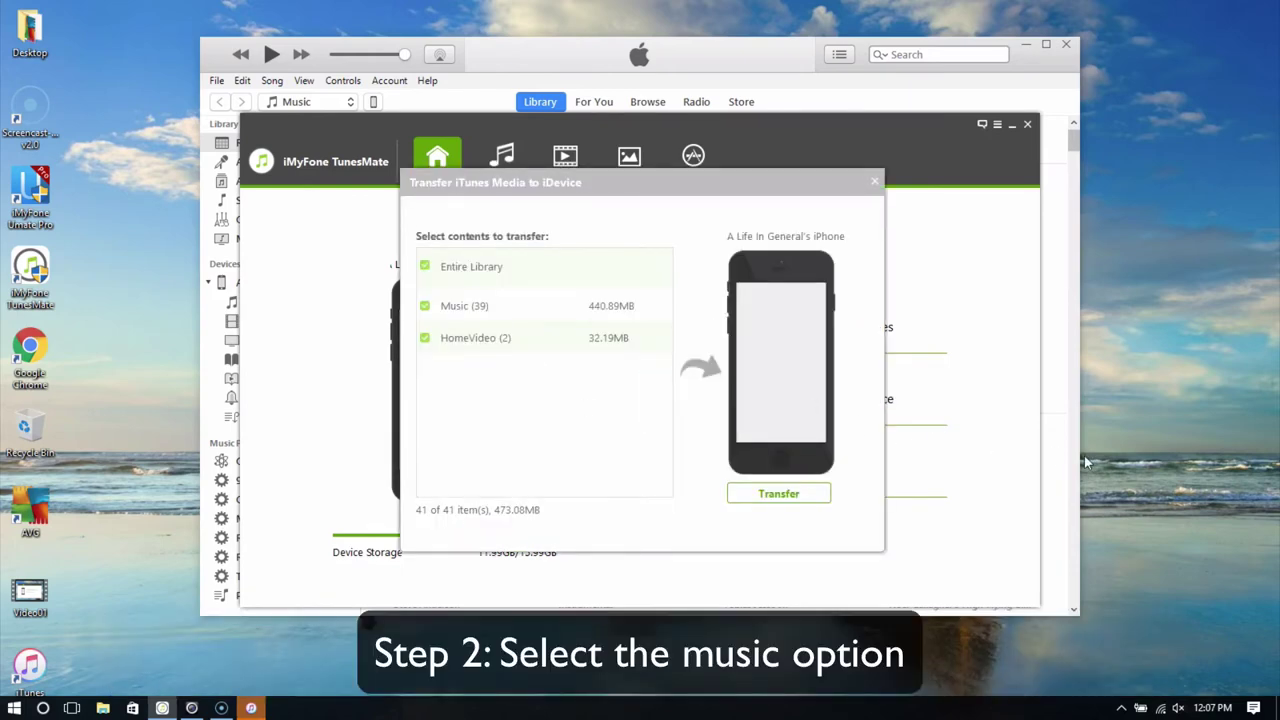
click(427, 268)
click(426, 306)
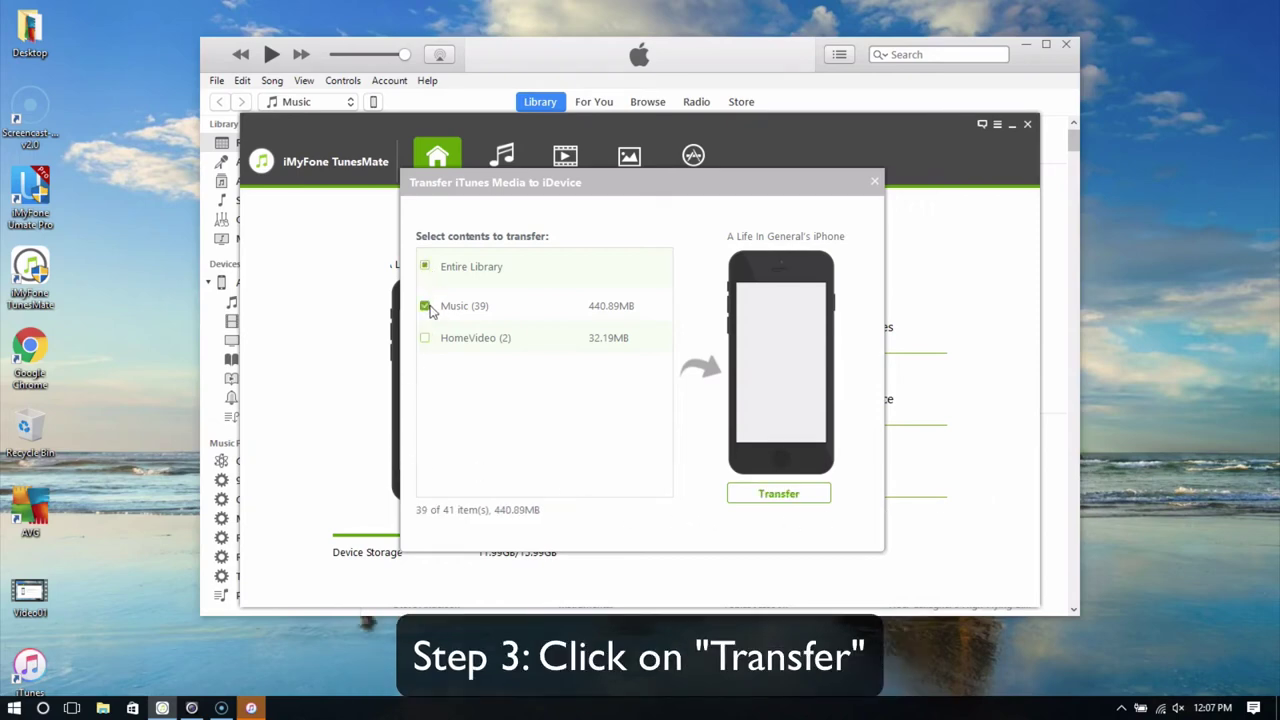
click(786, 493)
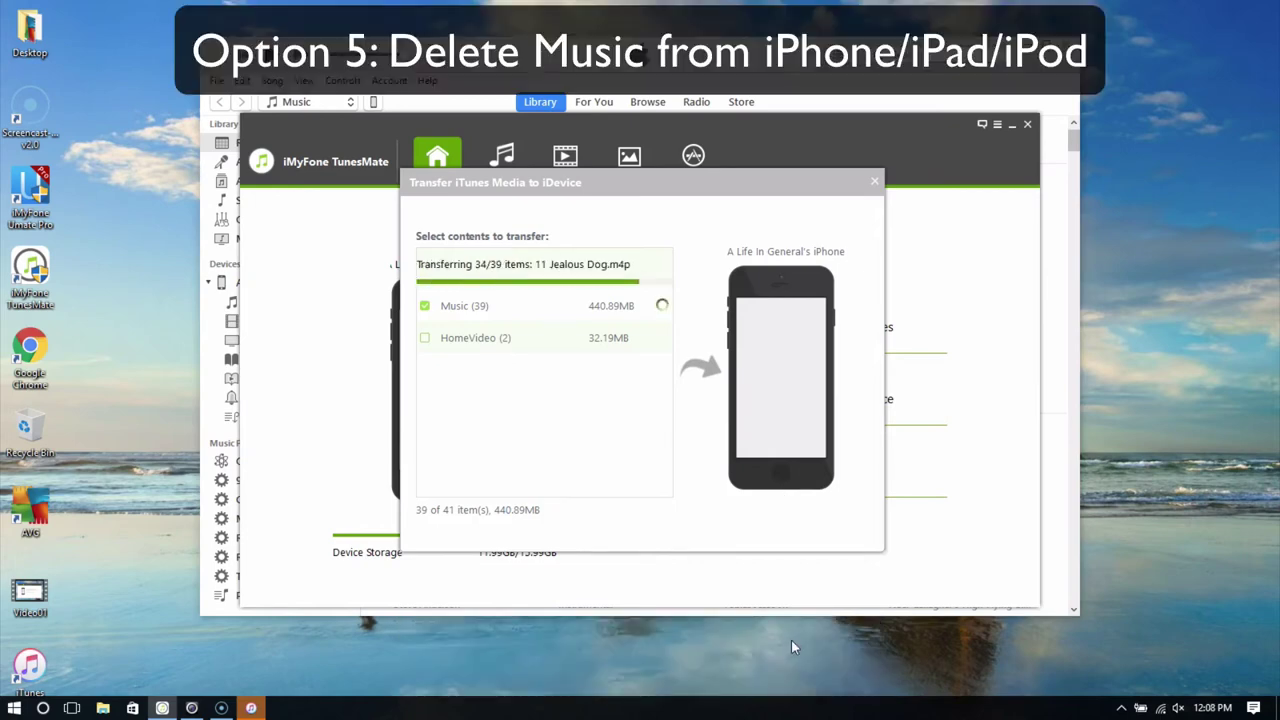
click(874, 182)
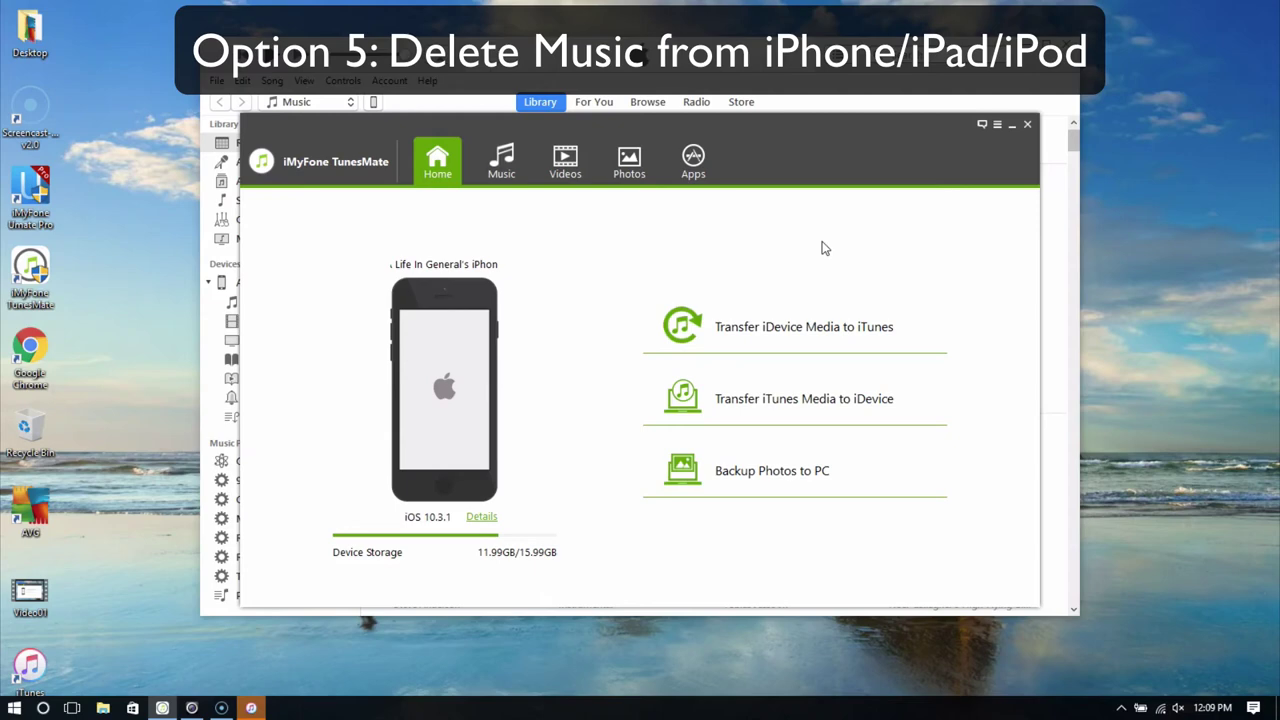
Delete the checked Jacqueline and Night of the Iguana, leaving 415 songs on the iPhone
click(508, 160)
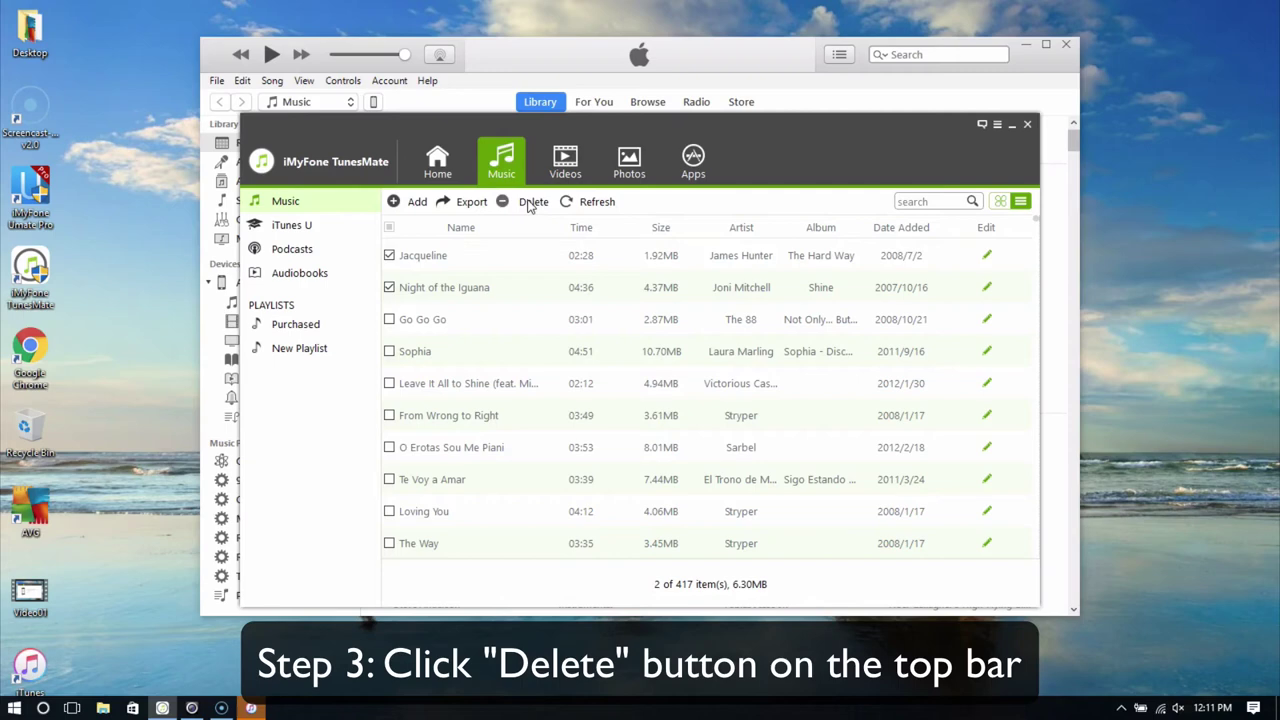
click(531, 202)
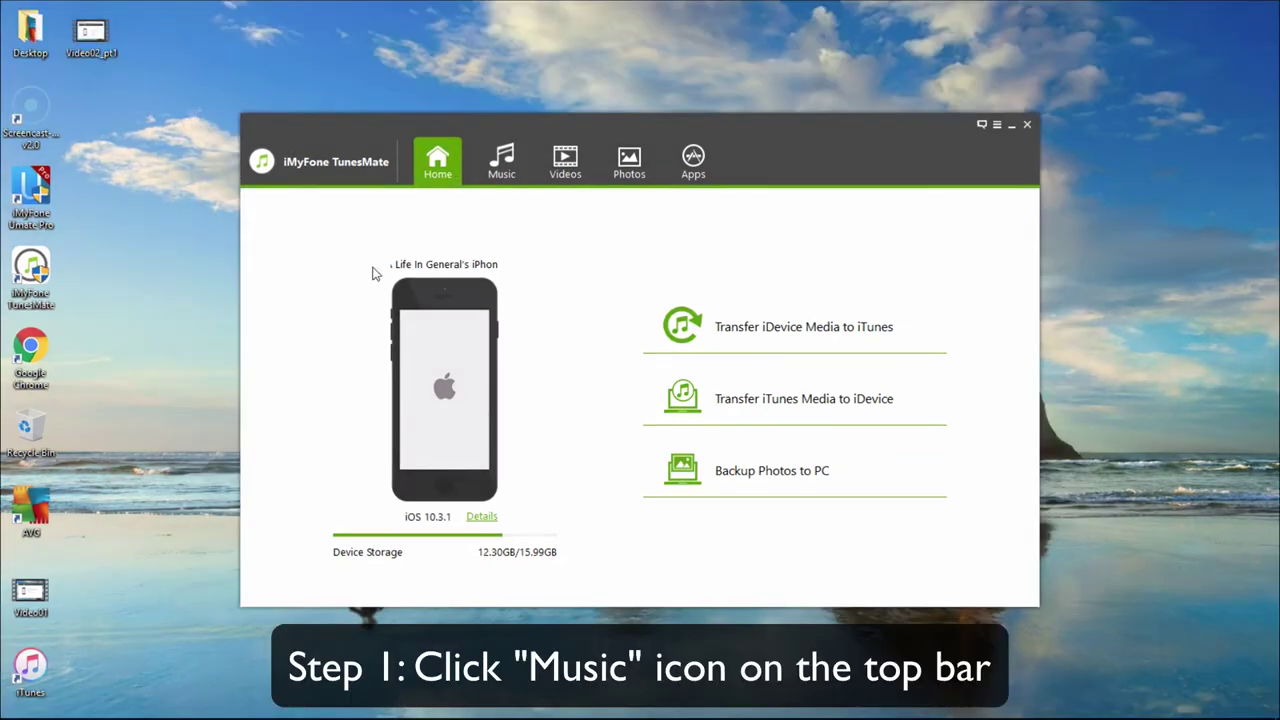
Create a new playlist from the Music sidebar and name it 'misc'
click(501, 163)
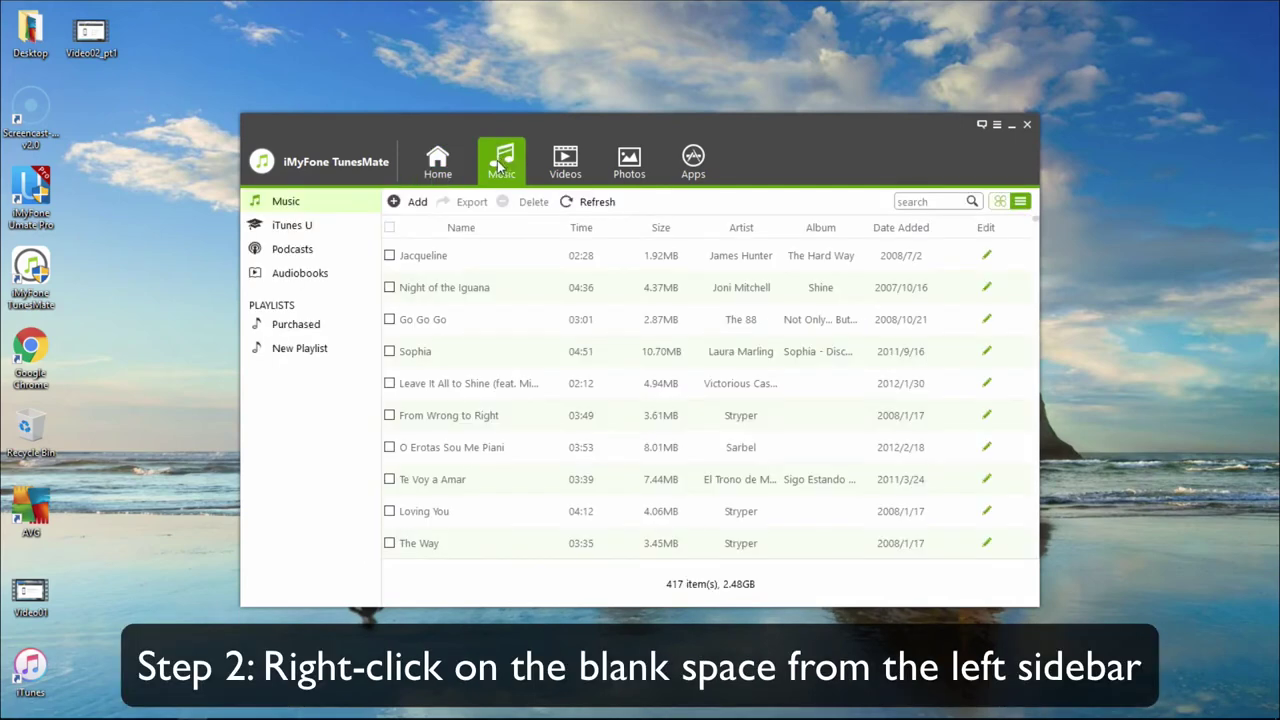
right_click(322, 420)
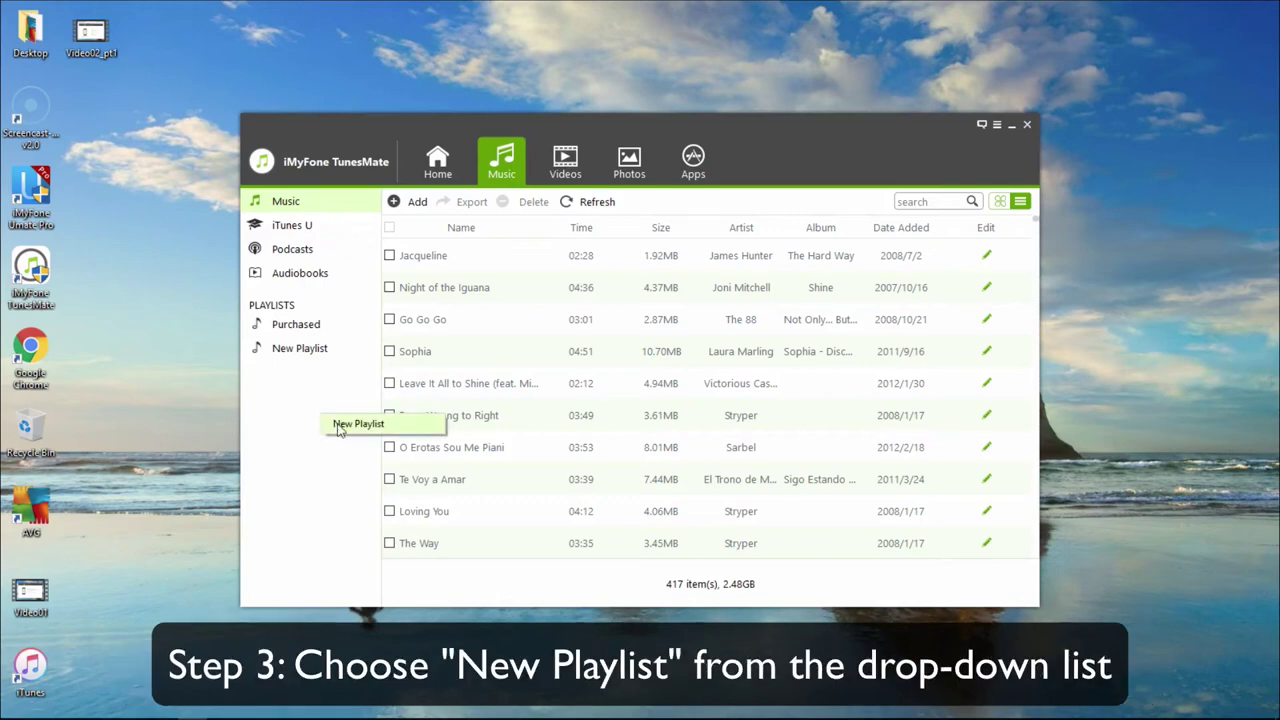
click(357, 424)
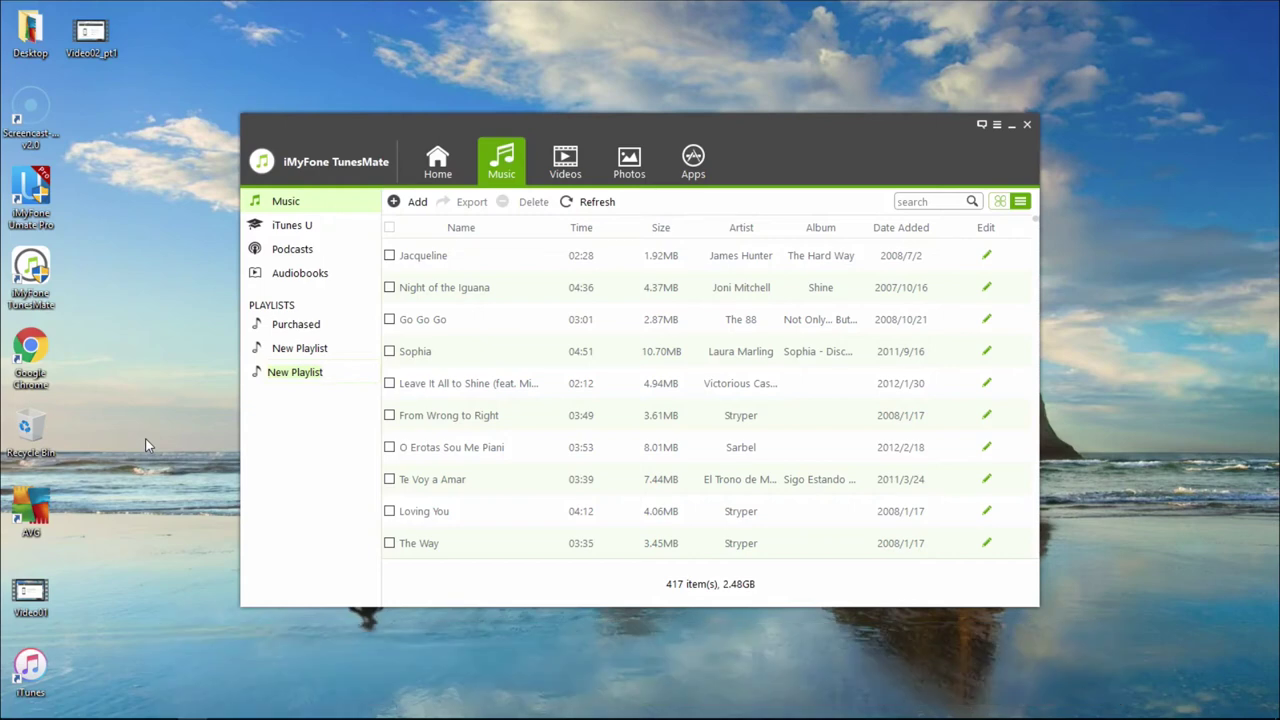
text(misc)
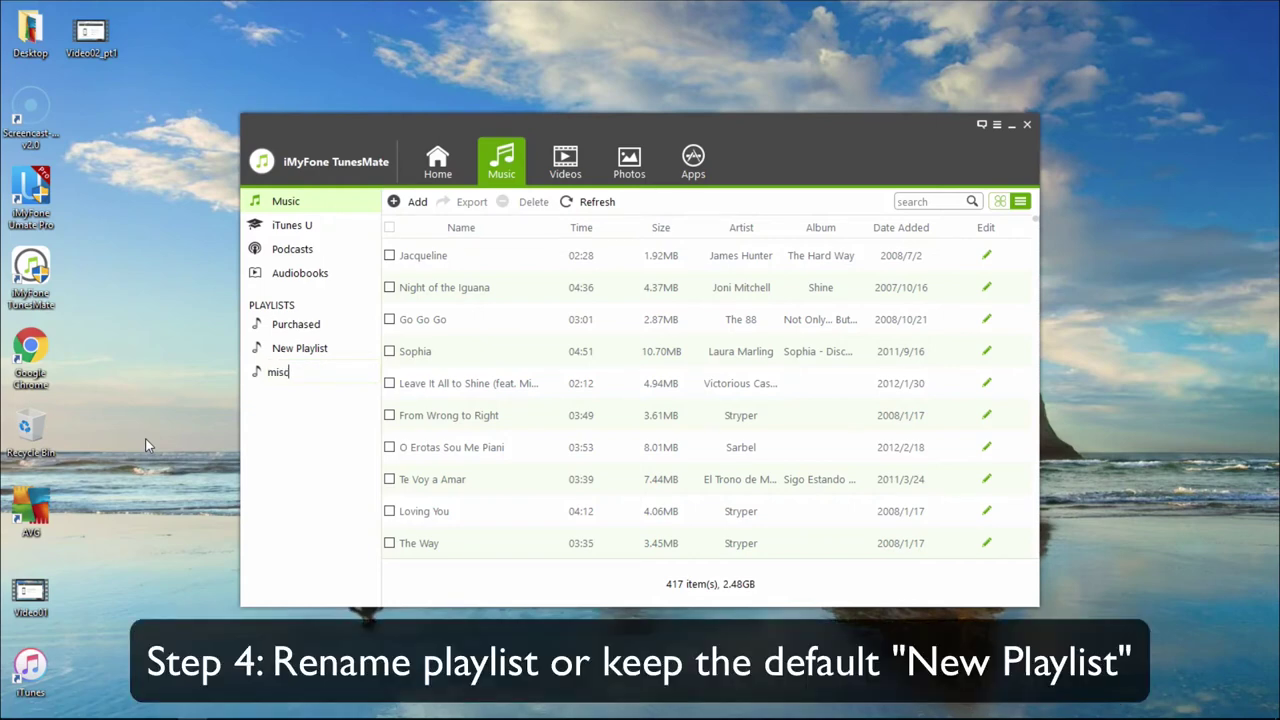
key(Return)
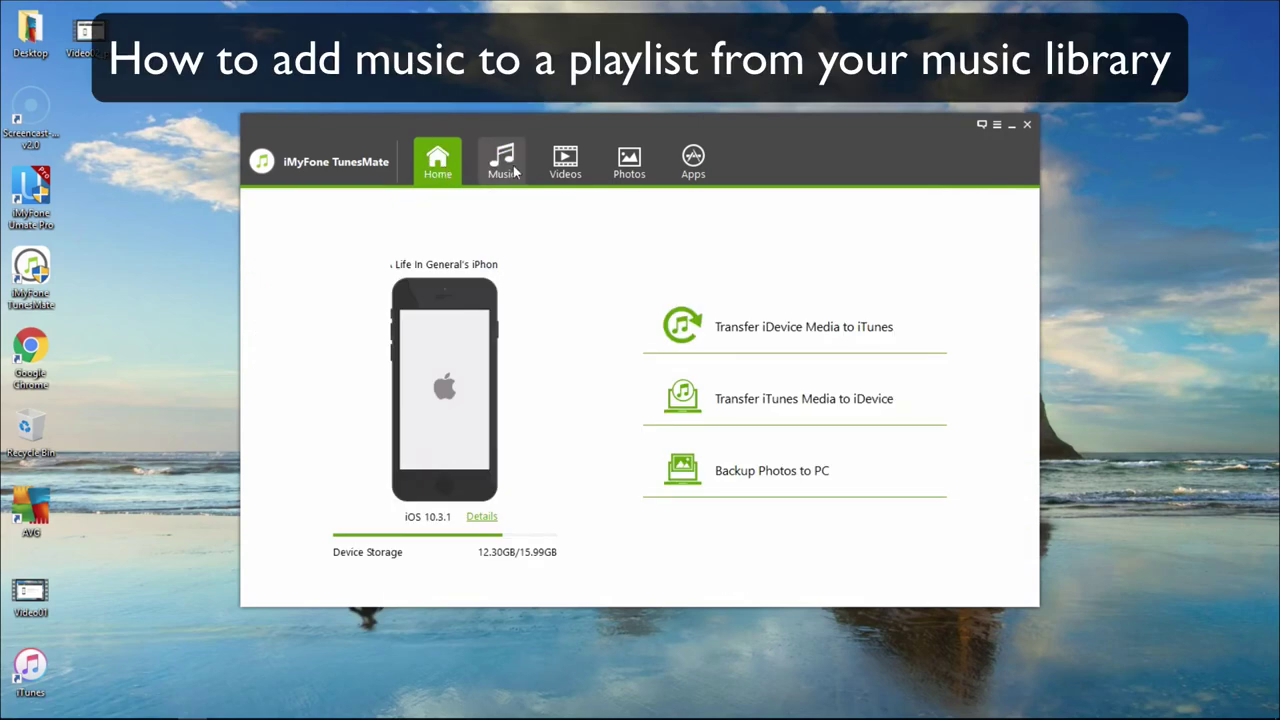
Put Jacqueline and Night of the Iguana into the misc playlist via Add to Playlist
click(514, 172)
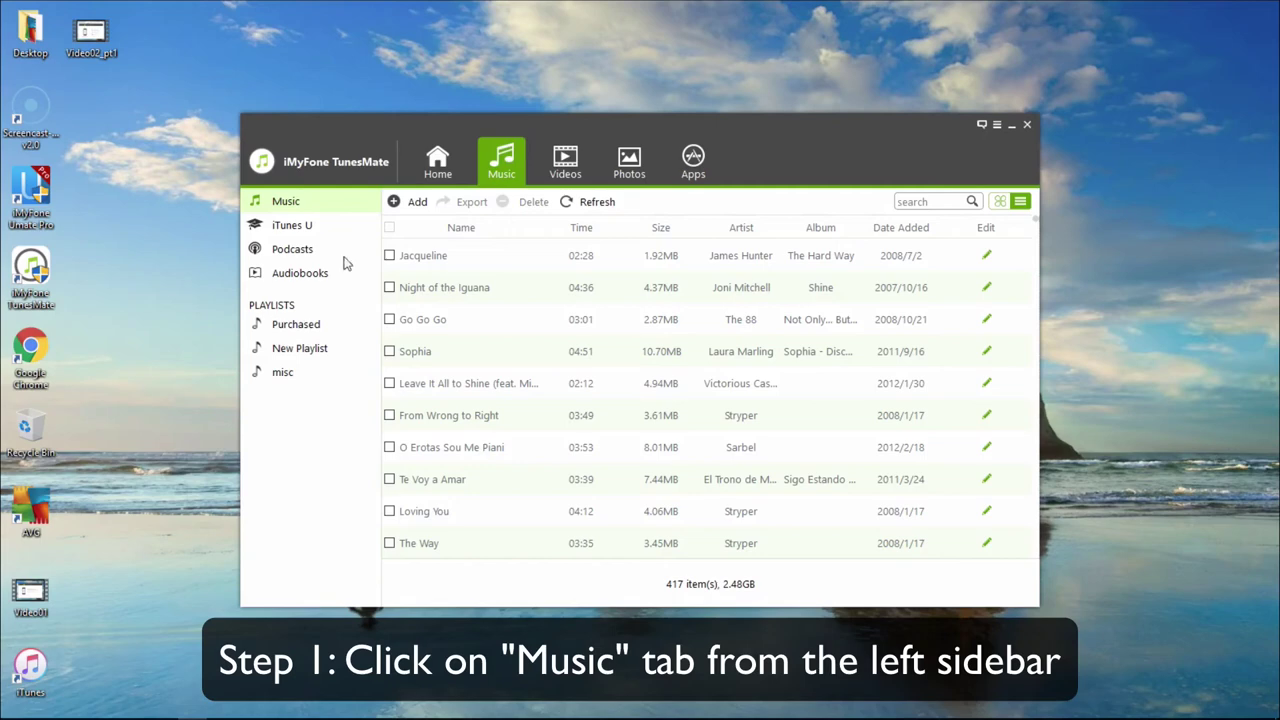
click(389, 255)
click(389, 287)
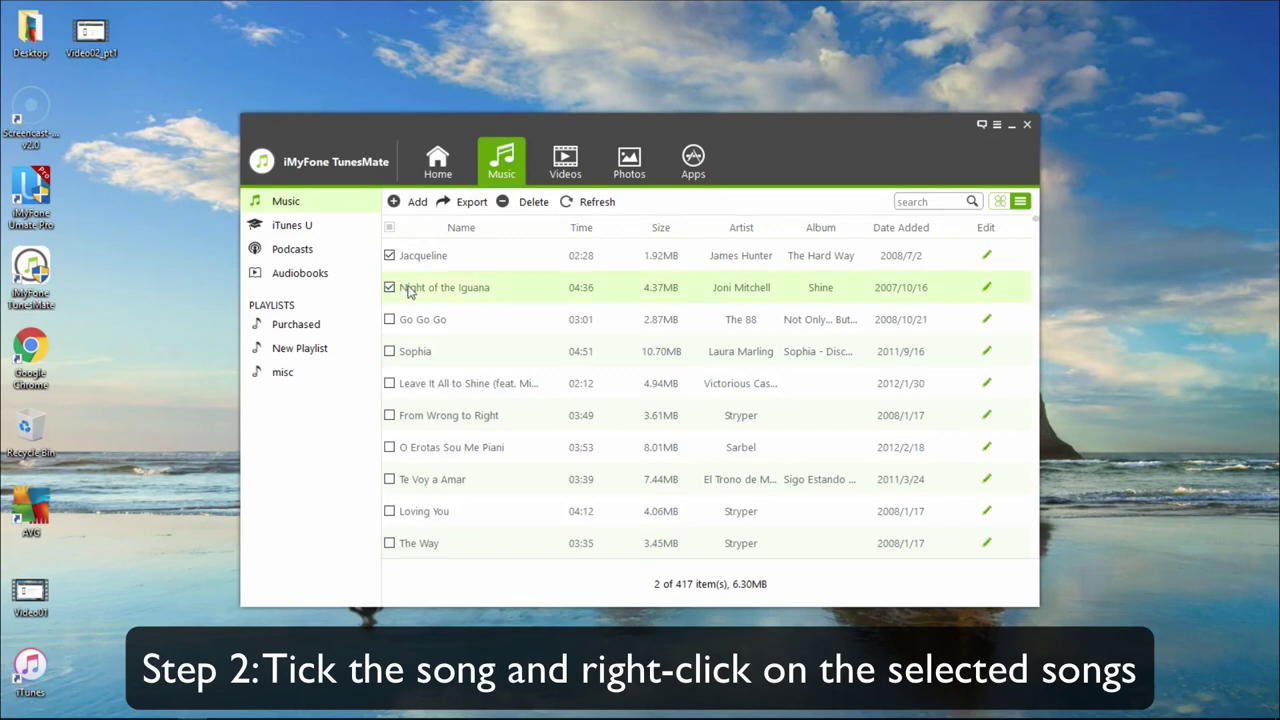
right_click(410, 287)
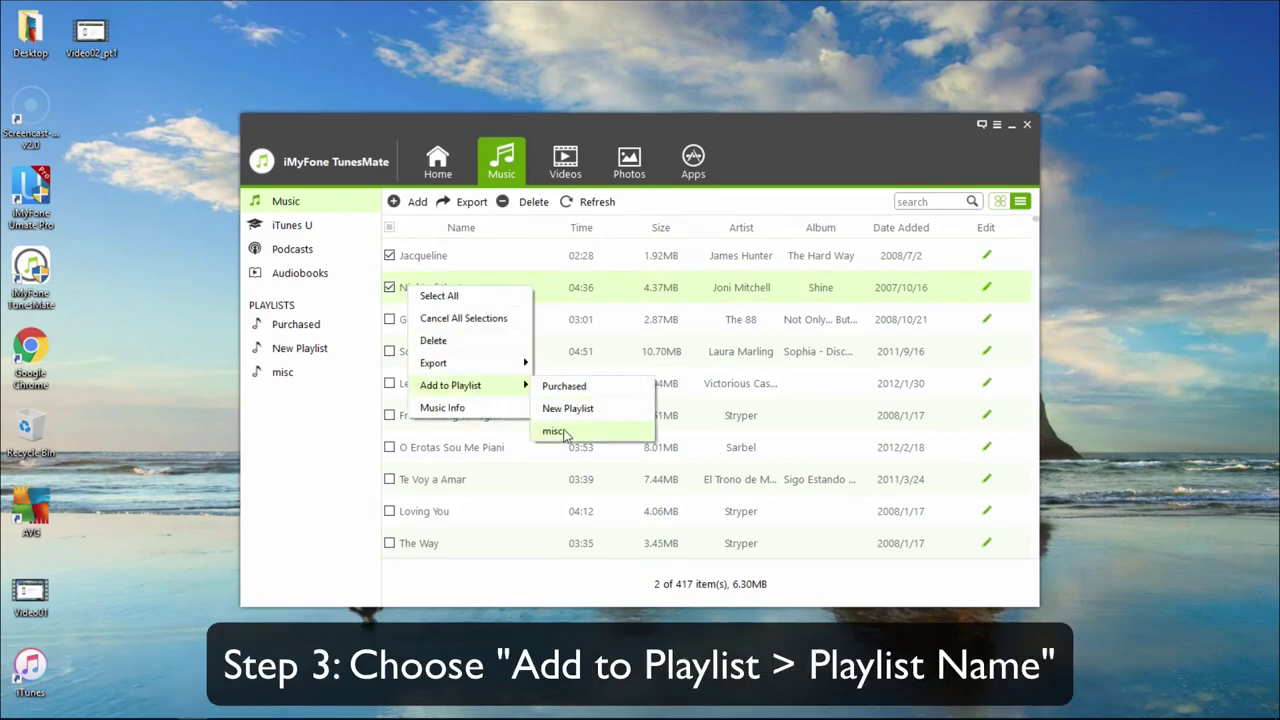
click(560, 432)
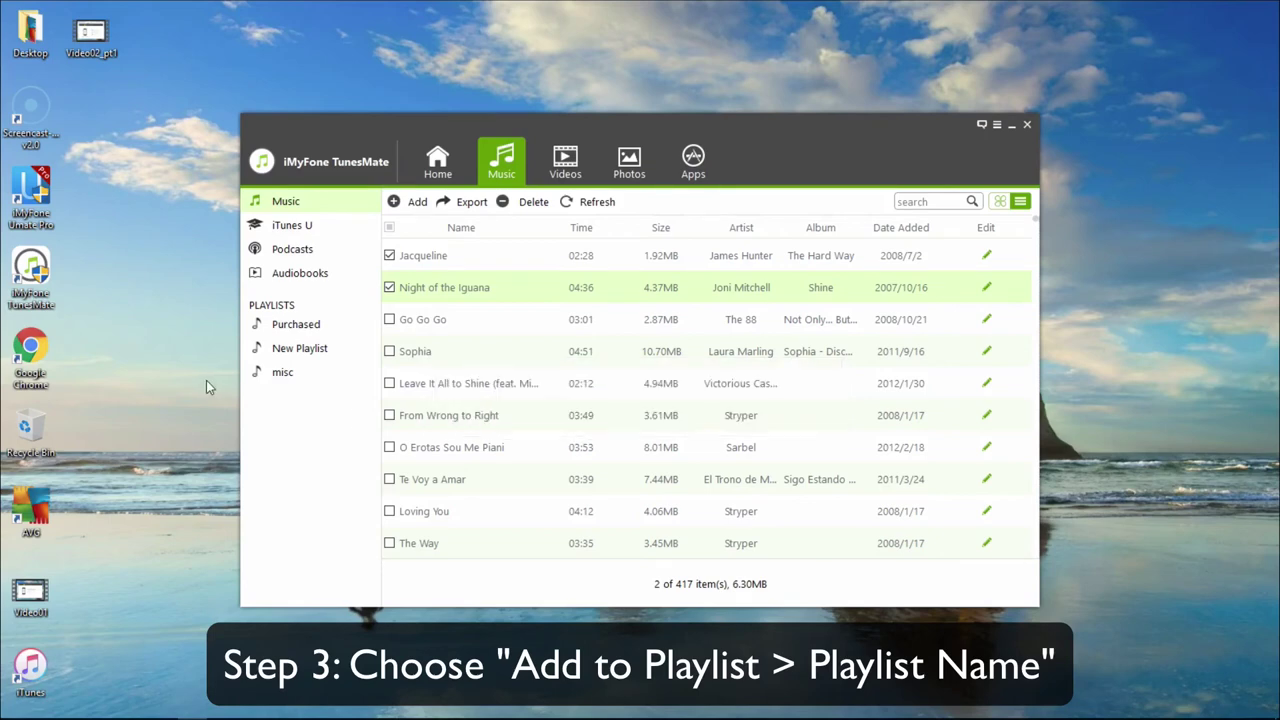
click(508, 160)
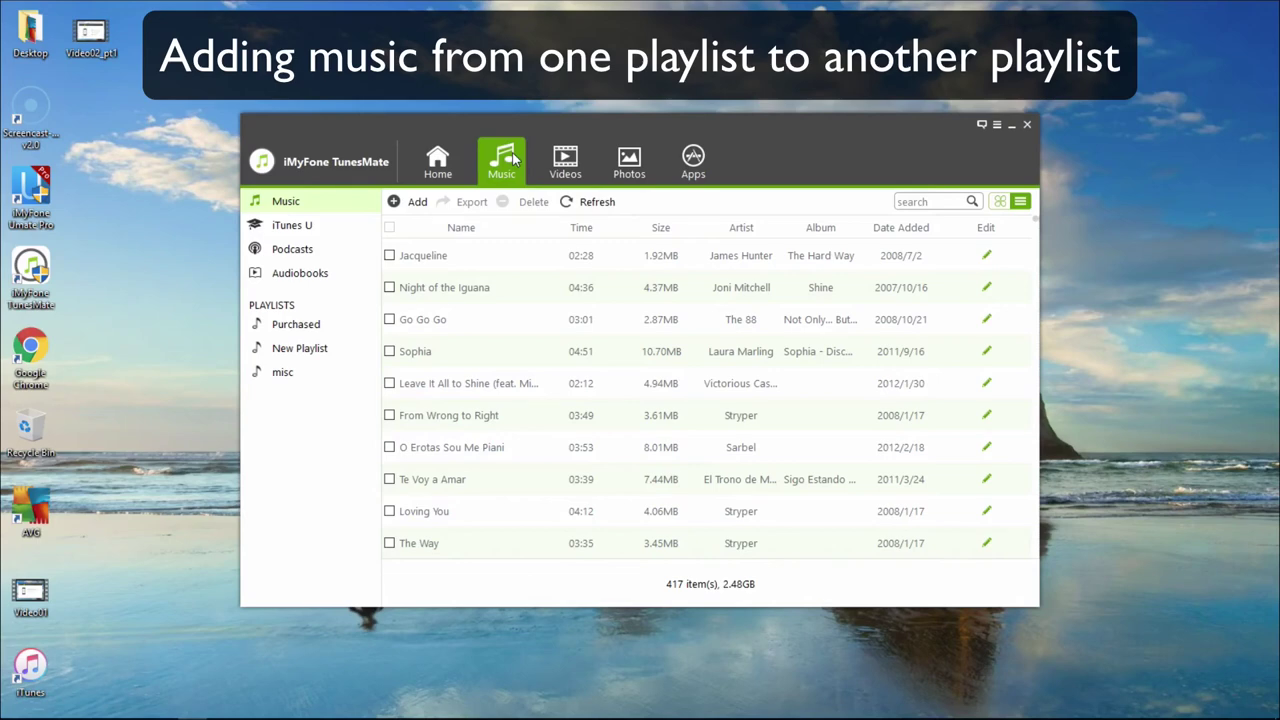
Add Jacqueline and Night of the Iguana from misc to New Playlist
click(296, 325)
click(285, 374)
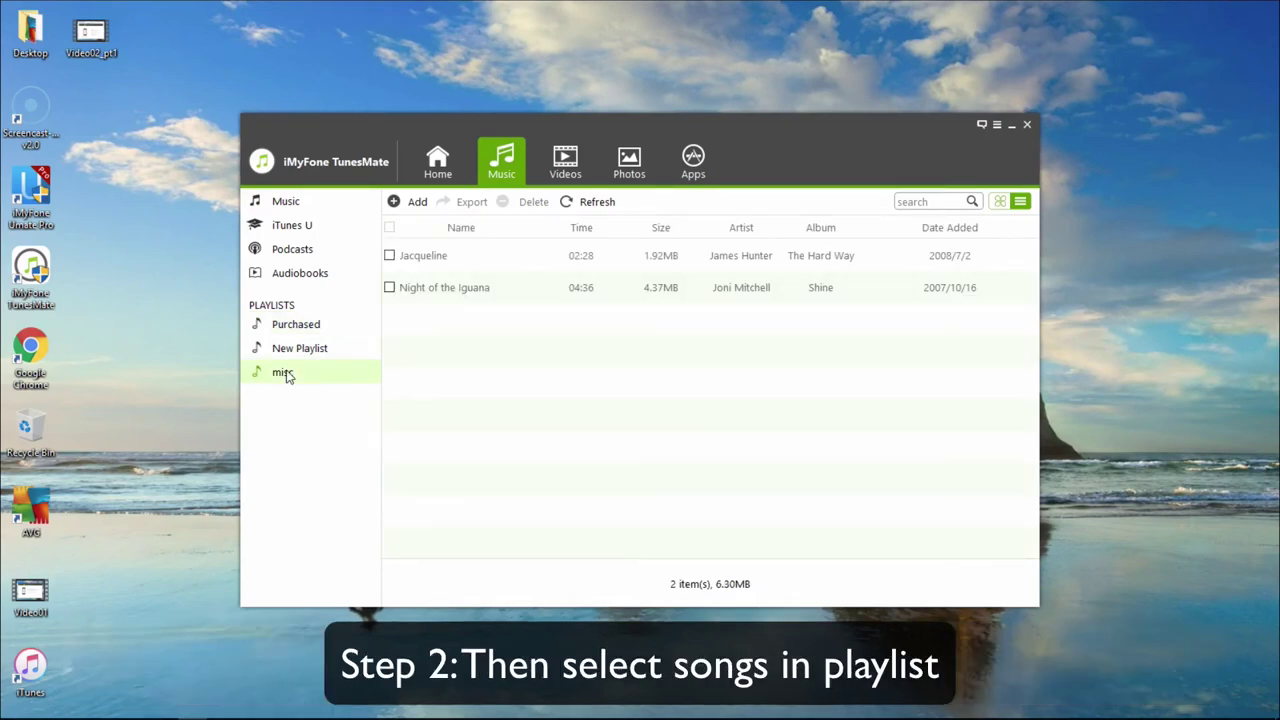
click(389, 256)
click(389, 288)
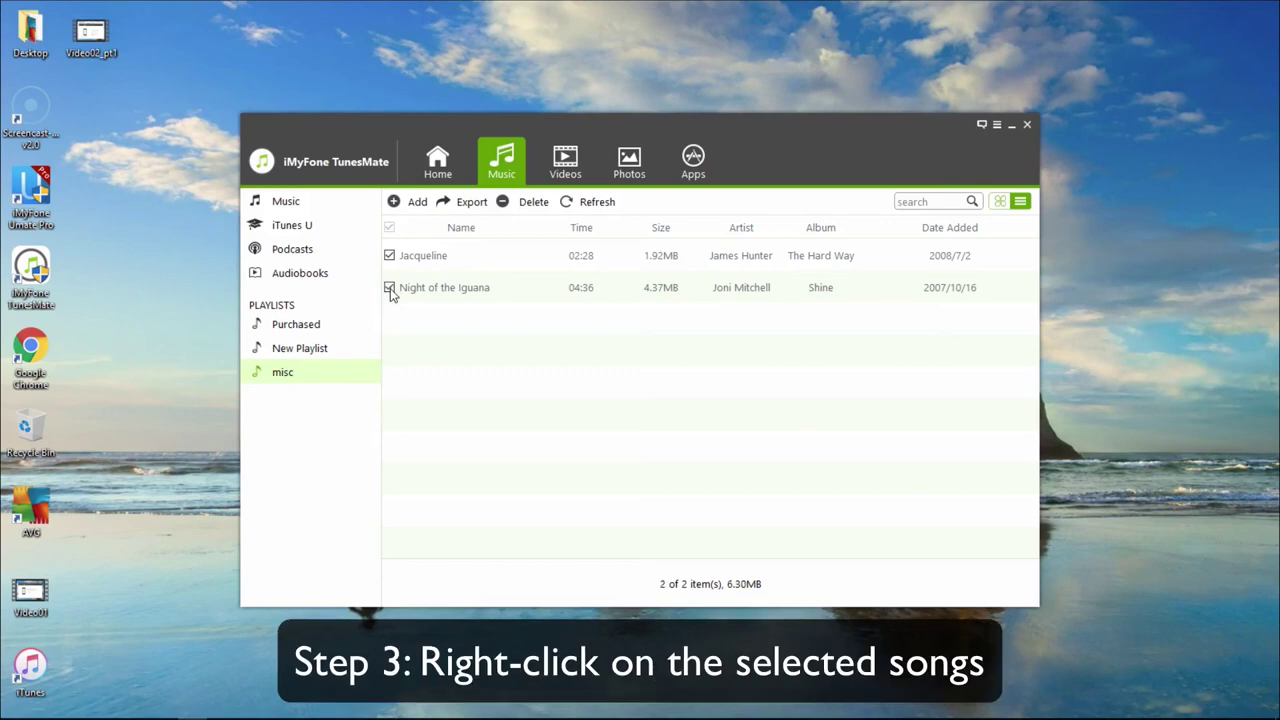
right_click(442, 290)
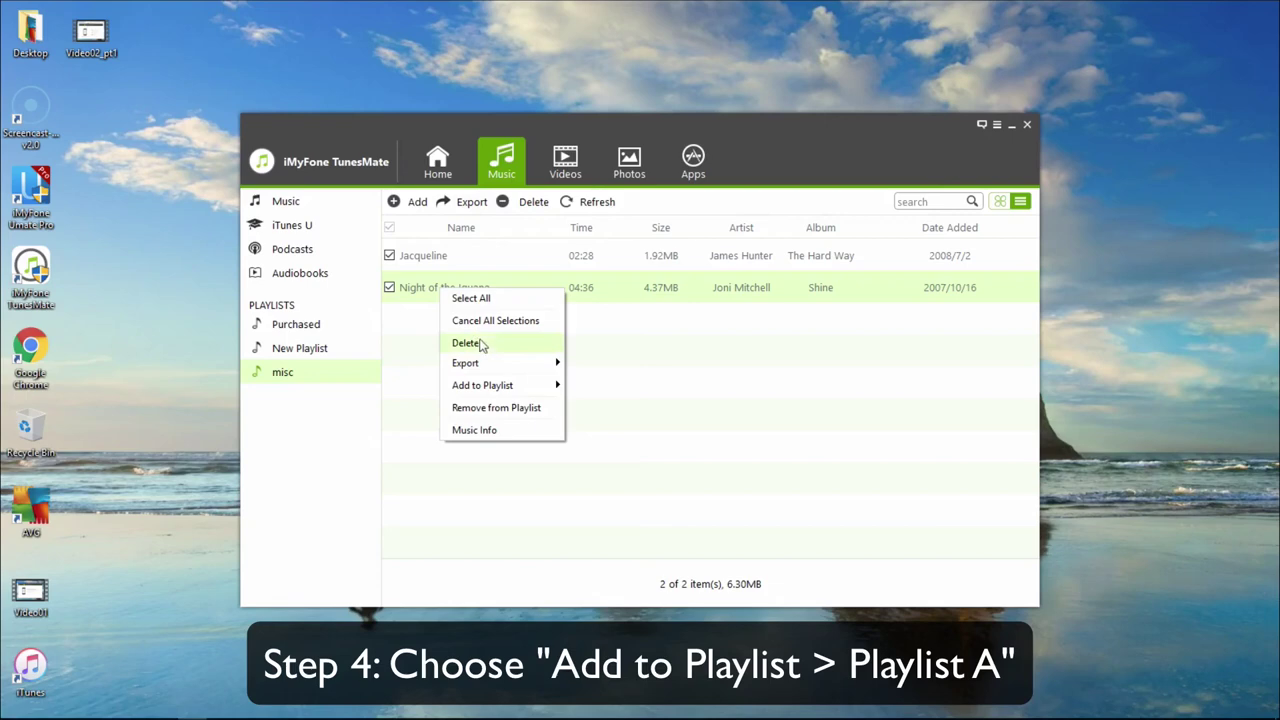
mouse_move(512, 390)
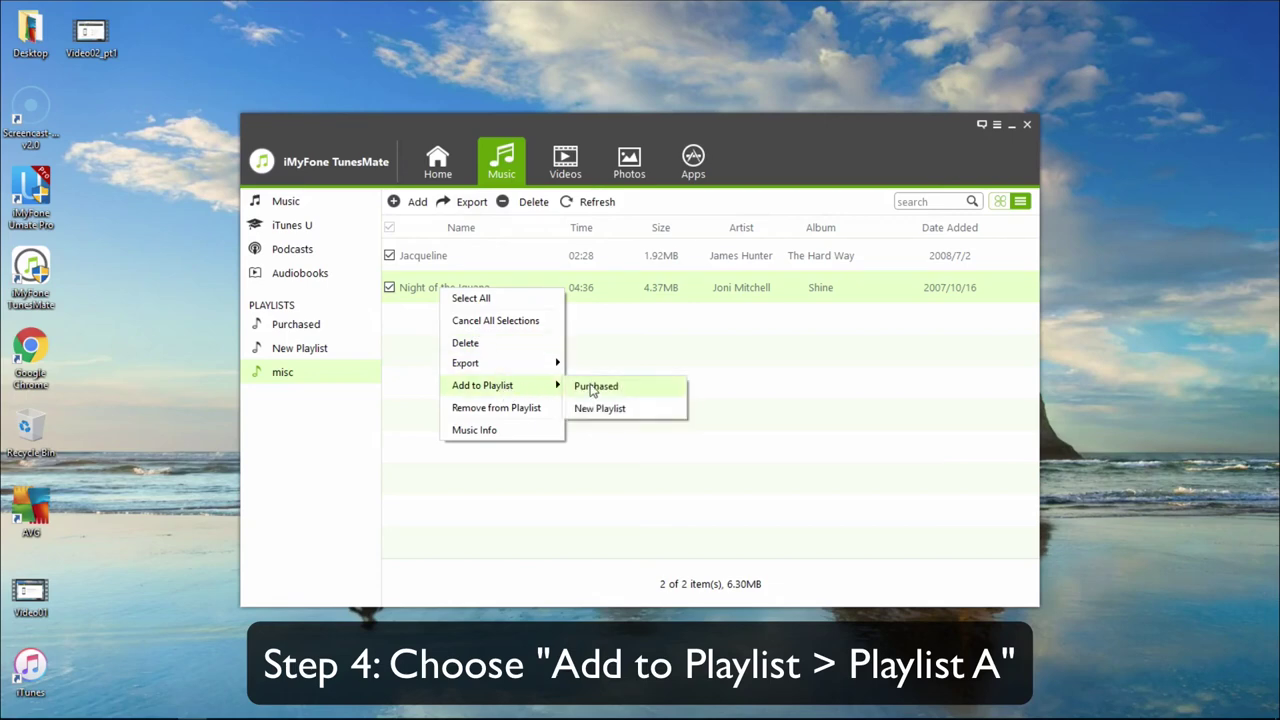
click(598, 409)
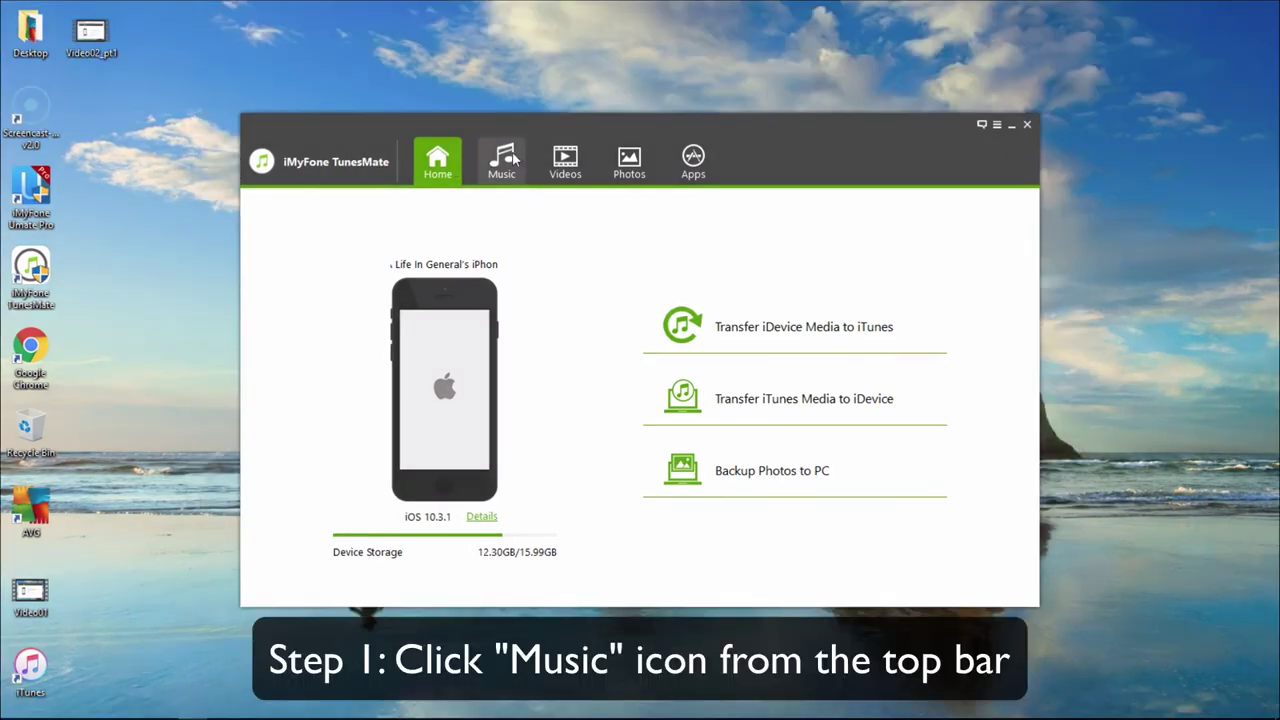
Edit Night of the Iguana's tags to genre Alternative & Punk and album Shine01, then save
click(505, 160)
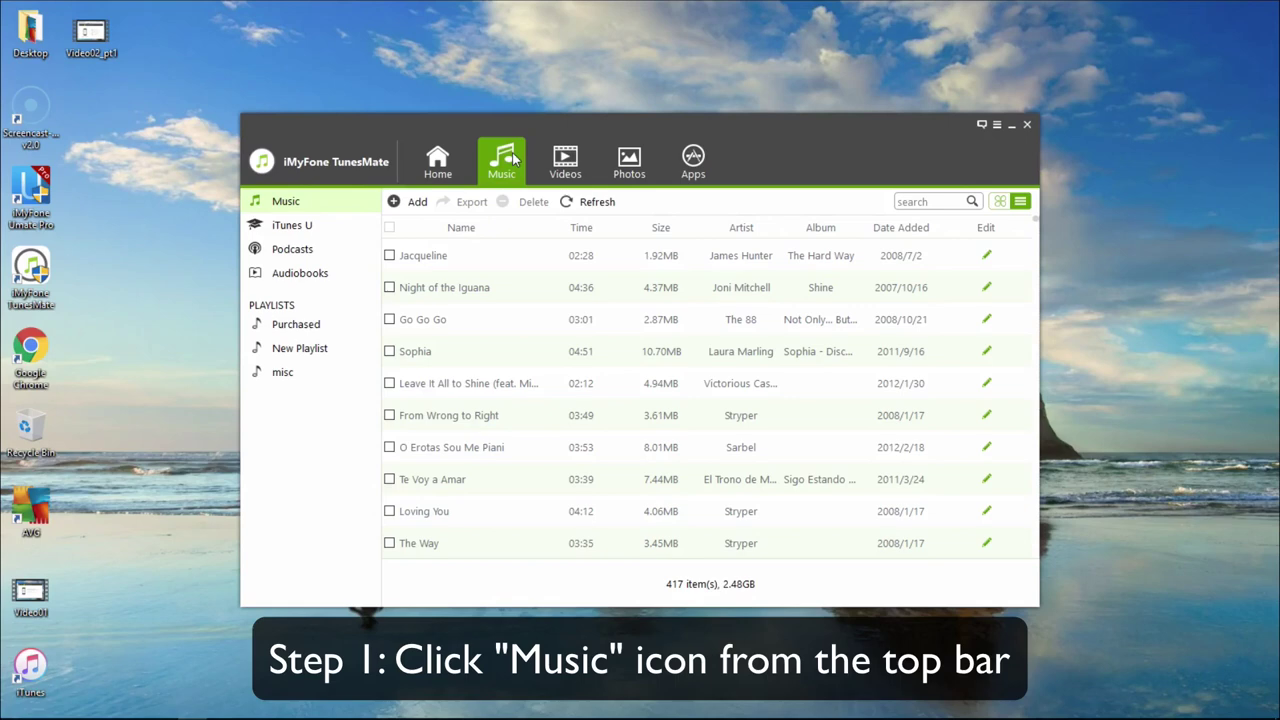
click(389, 287)
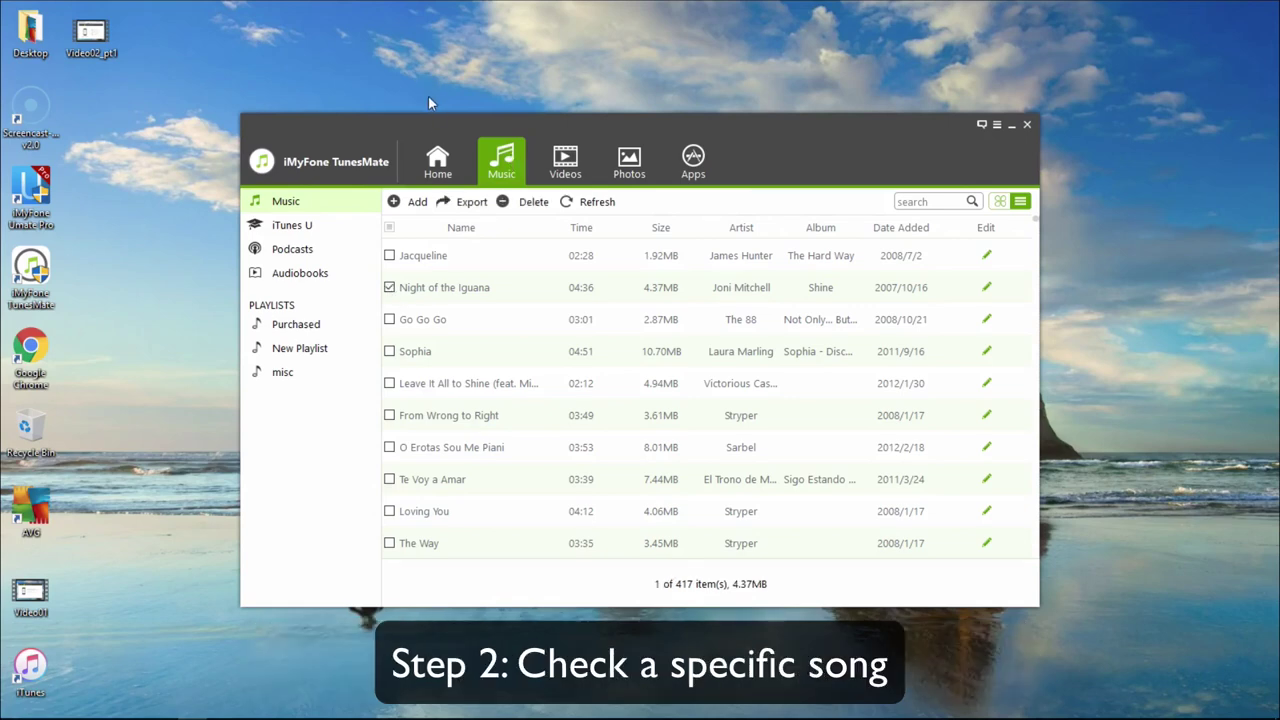
click(986, 288)
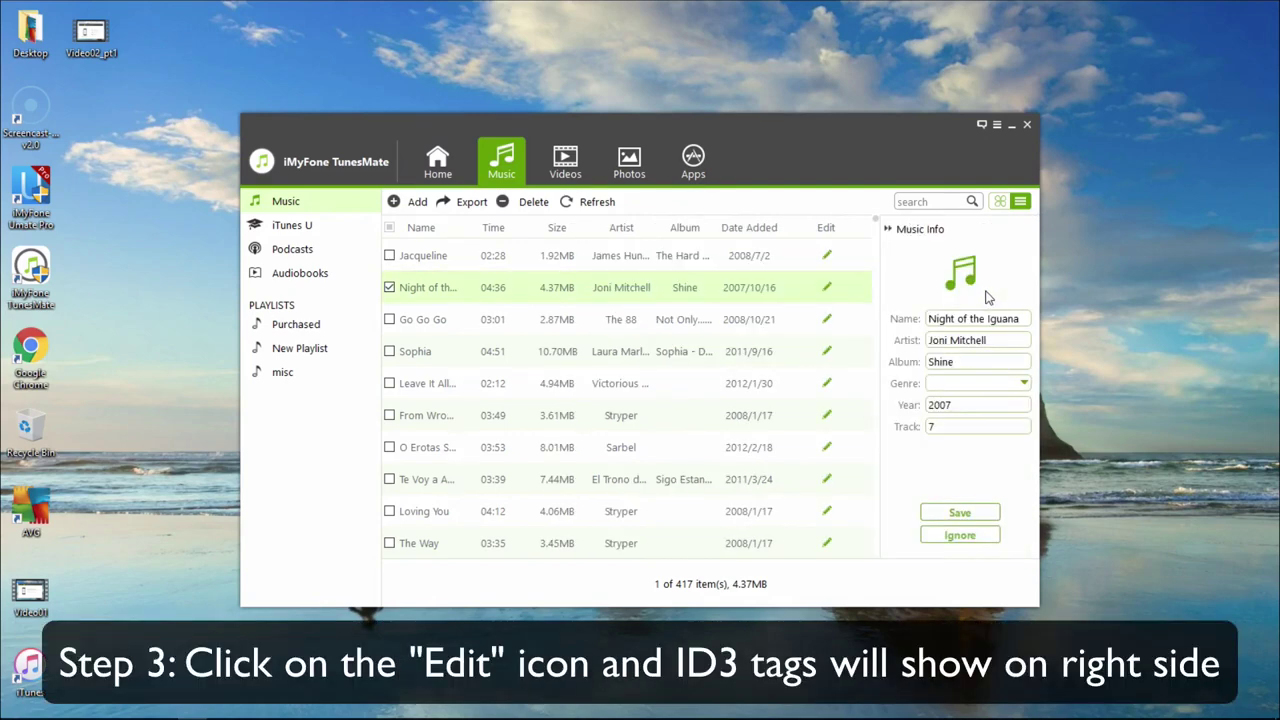
click(1024, 384)
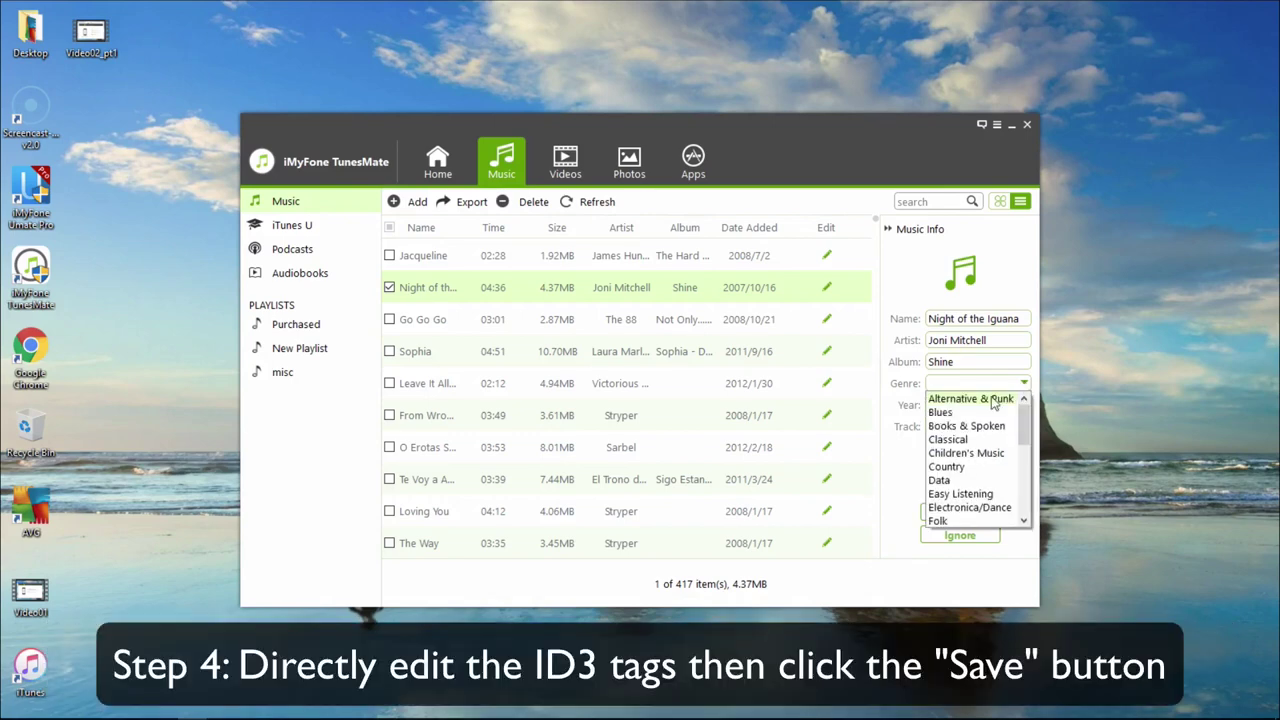
click(993, 401)
click(968, 360)
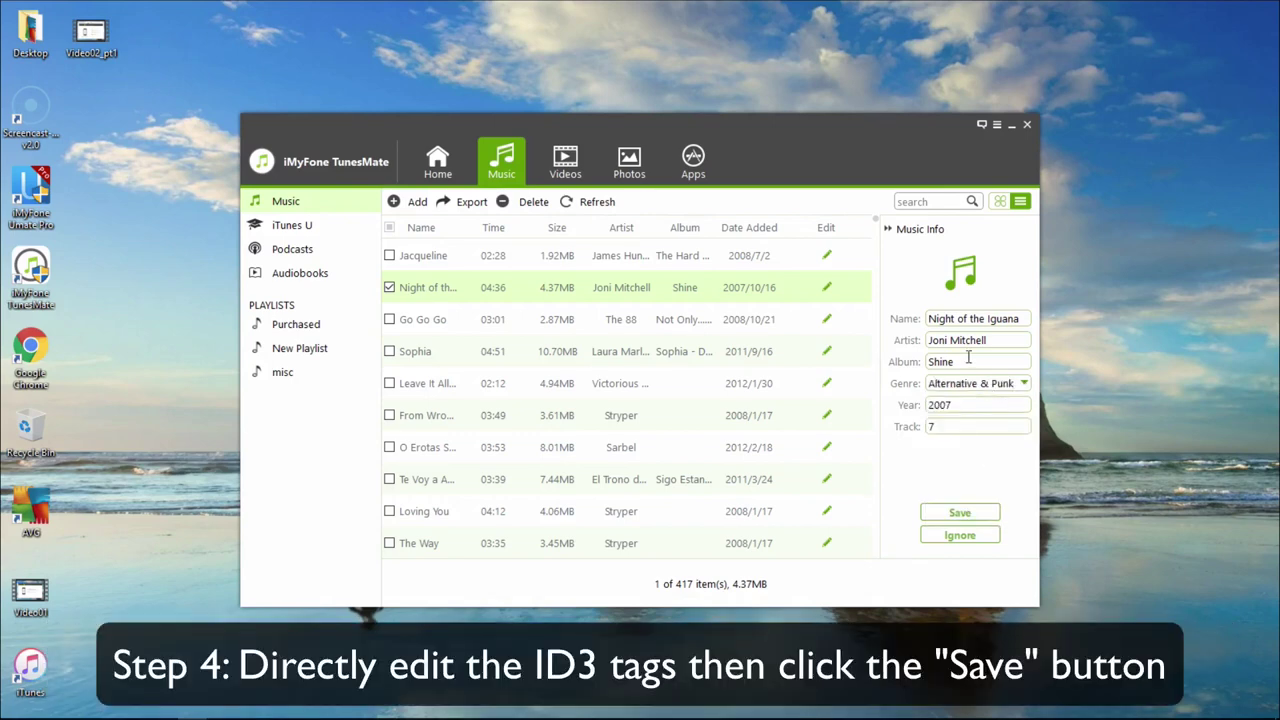
text(01)
click(956, 513)
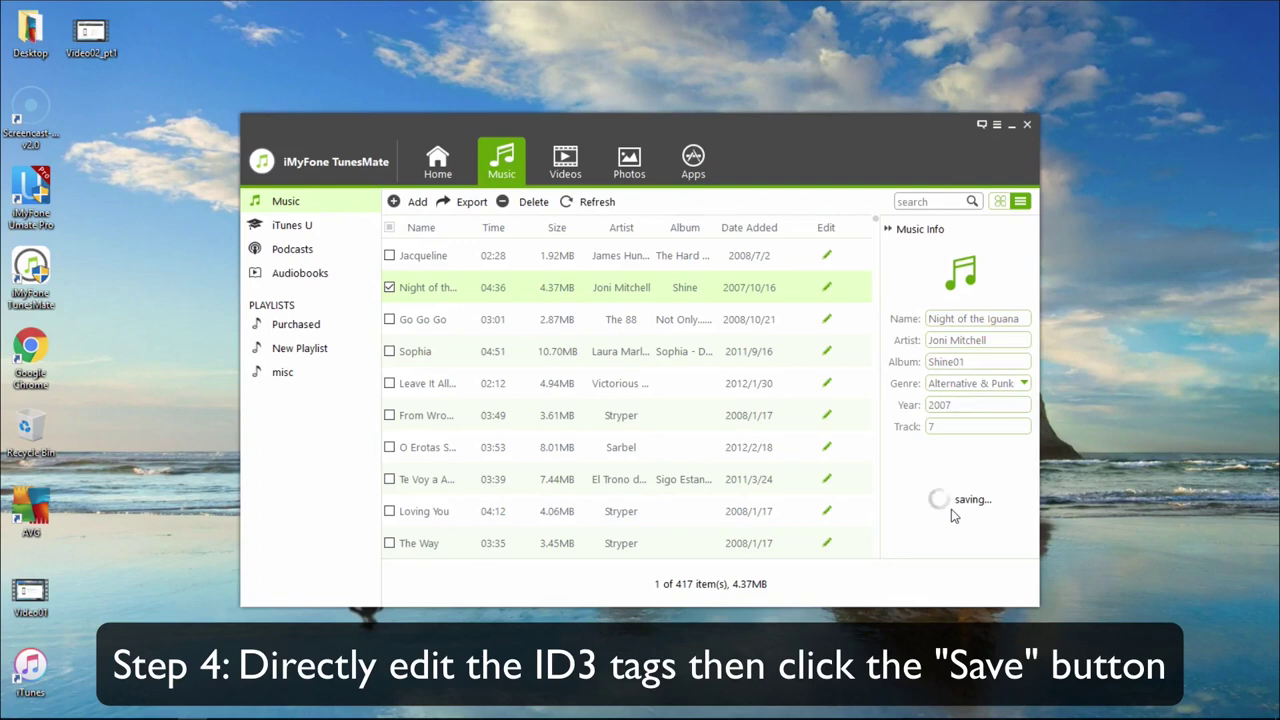